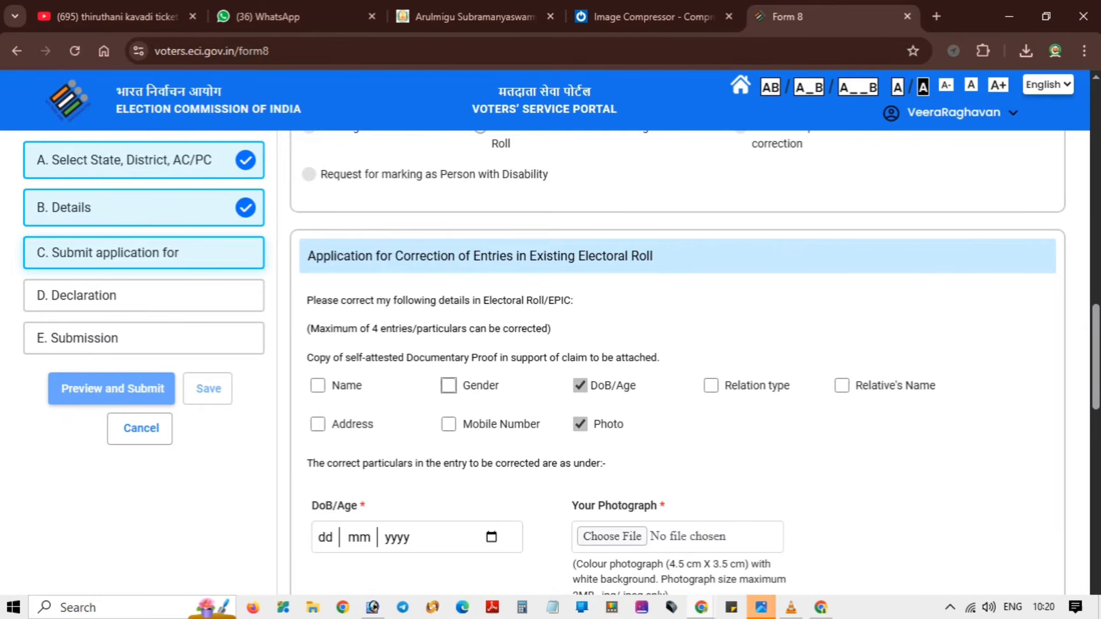
# Mark Gender and Address as additional entries to correct in the electoral roll application
pyautogui.click(448, 385)
pyautogui.click(317, 424)
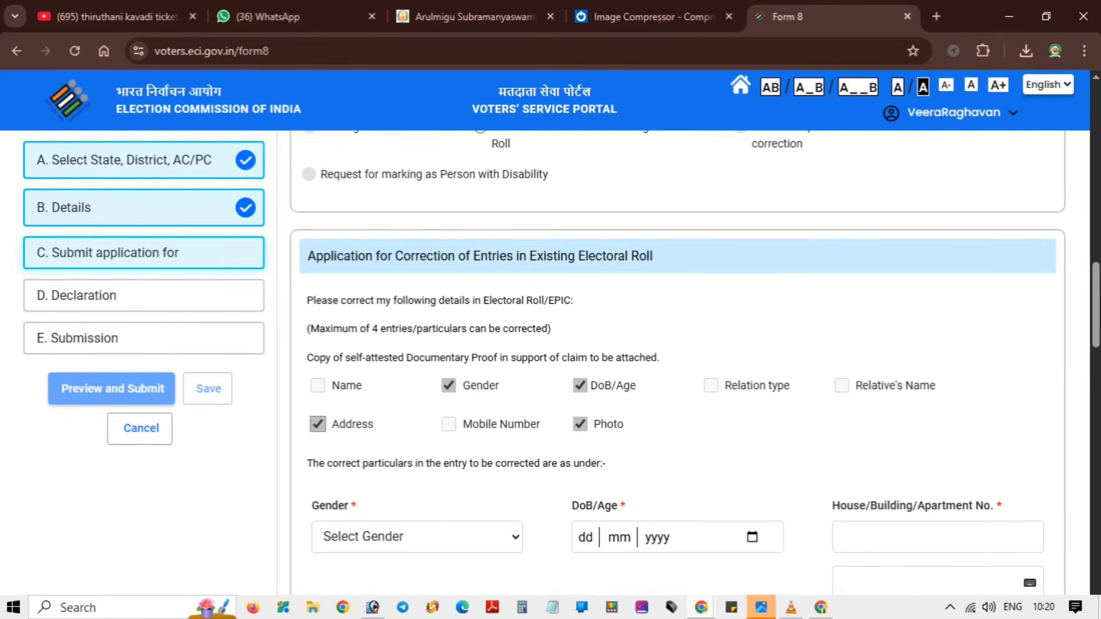
pyautogui.scroll(-1, 677, 361)
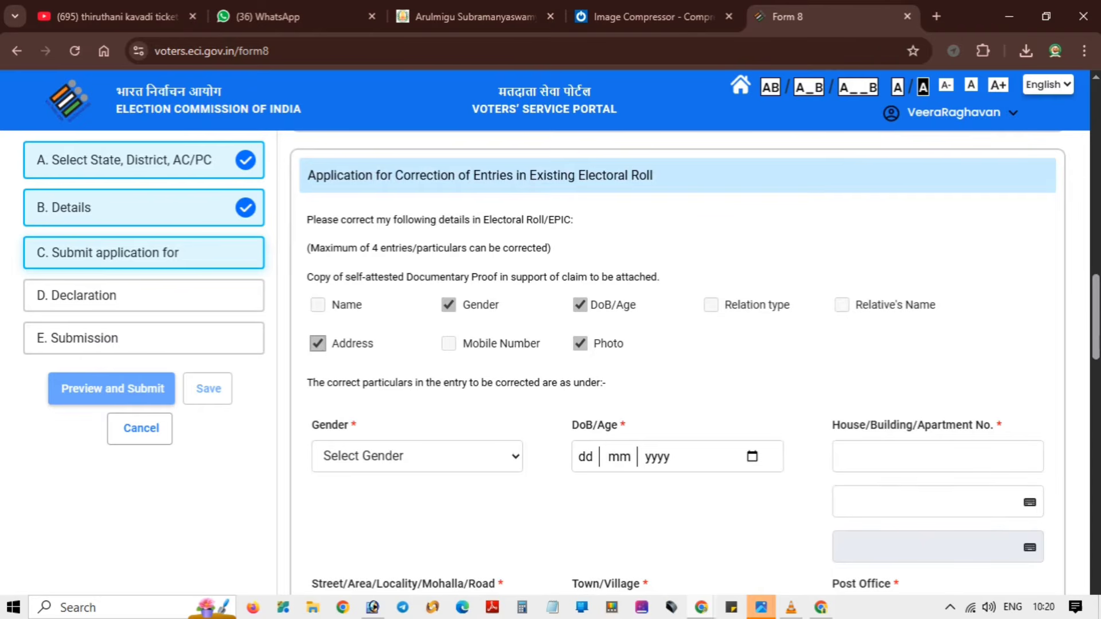
# View the gender options offered for the correction, leaving the gender unselected
pyautogui.click(417, 456)
pyautogui.press('Escape')
pyautogui.scroll(-4, 677, 367)
pyautogui.click(417, 214)
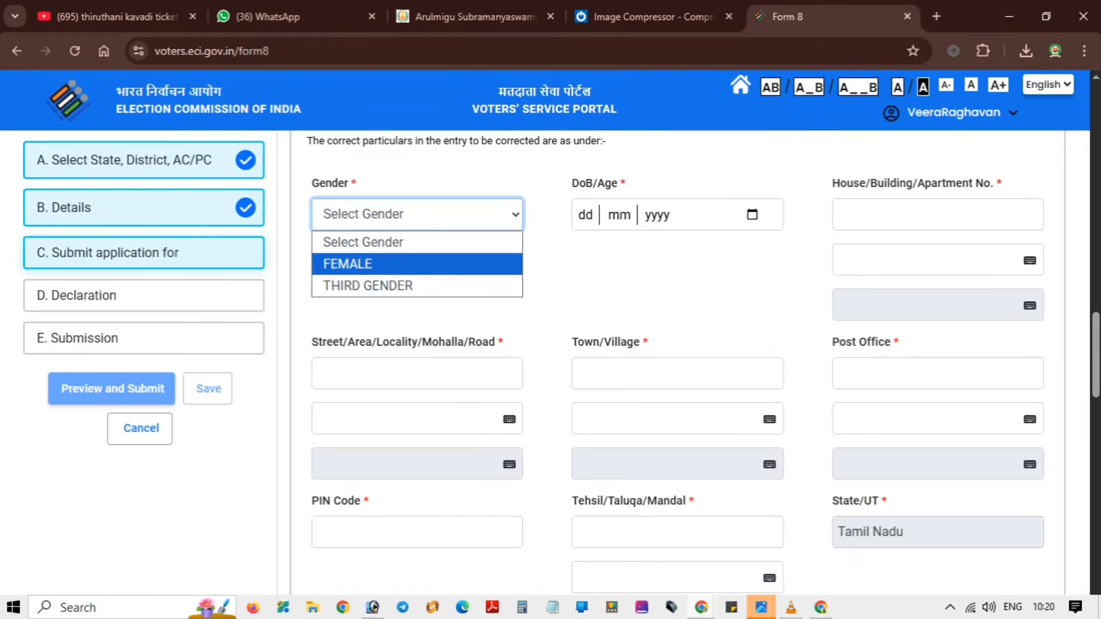
pyautogui.press('Escape')
pyautogui.scroll(3, 677, 367)
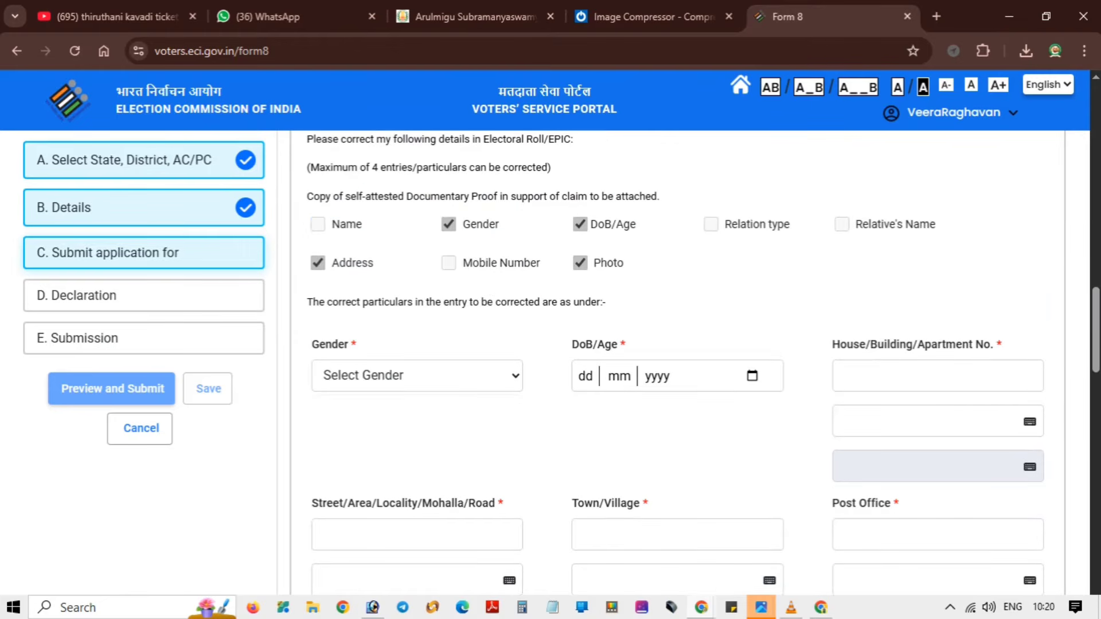
# Examine the DoB/Age field and the address fields from house number through street, town, post office, PIN code and tehsil
pyautogui.click(585, 376)
pyautogui.doubleClick(352, 263)
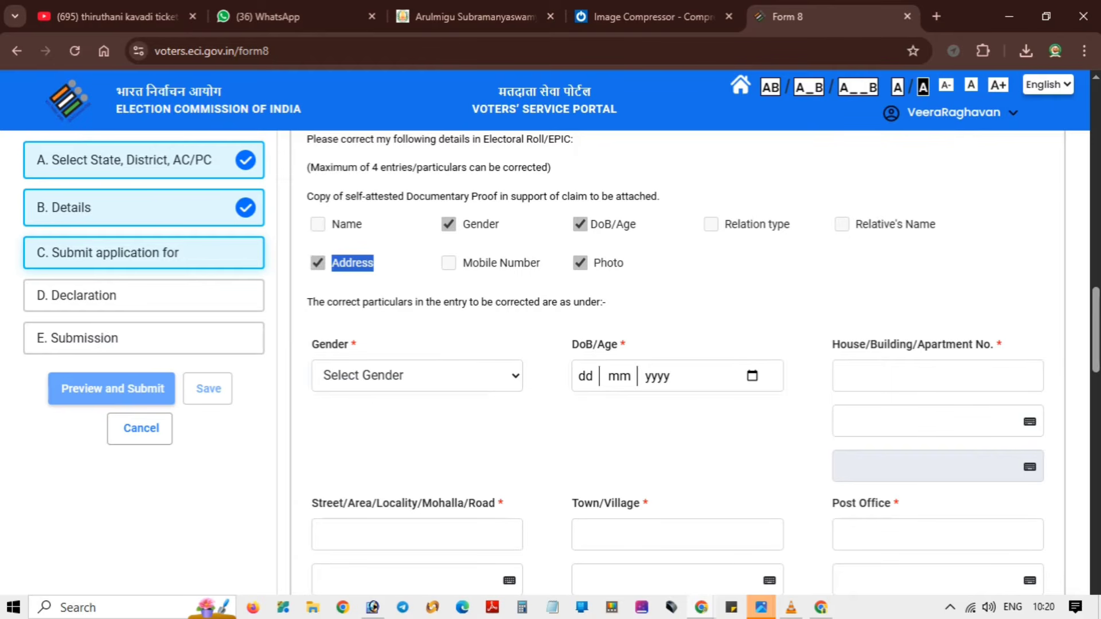
pyautogui.click(937, 376)
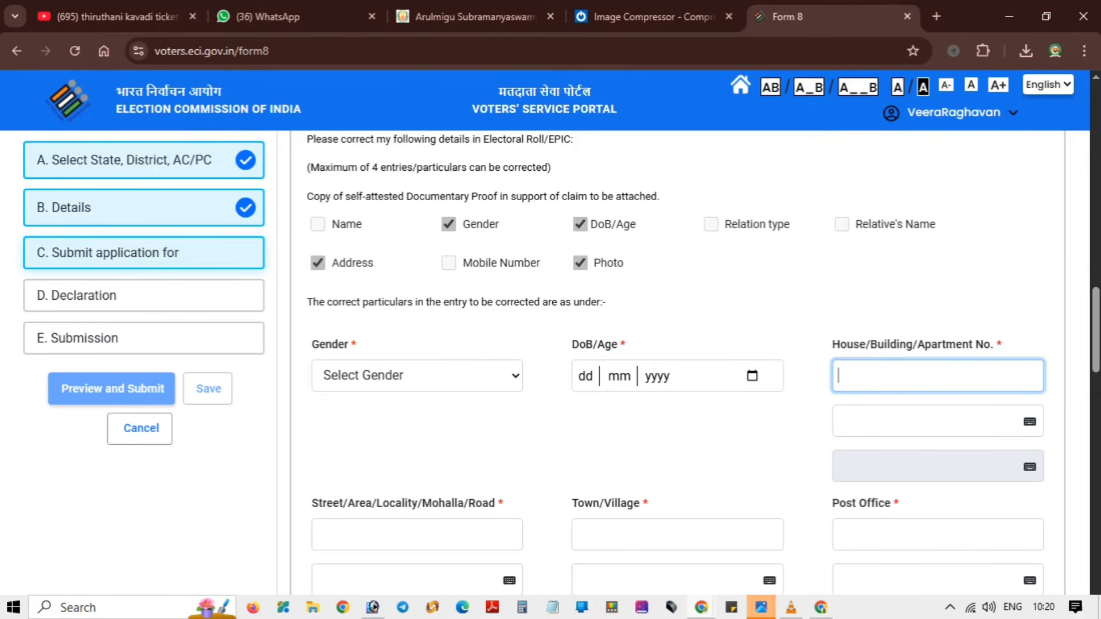
pyautogui.scroll(-3, 677, 361)
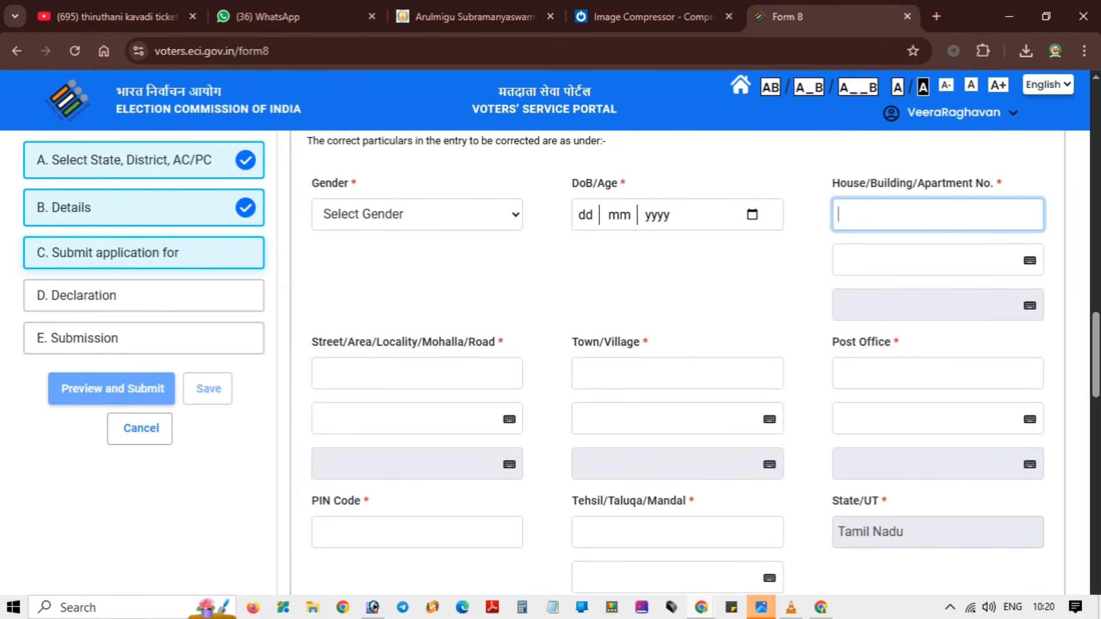
pyautogui.click(417, 373)
pyautogui.click(677, 372)
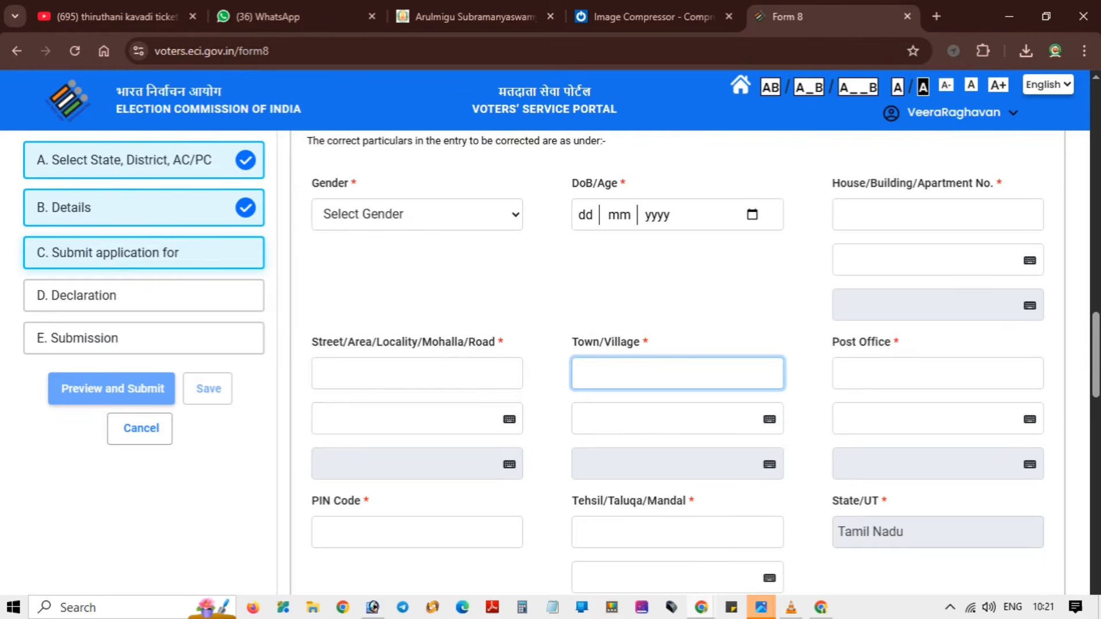
pyautogui.click(938, 373)
pyautogui.scroll(-1, 938, 372)
pyautogui.click(417, 451)
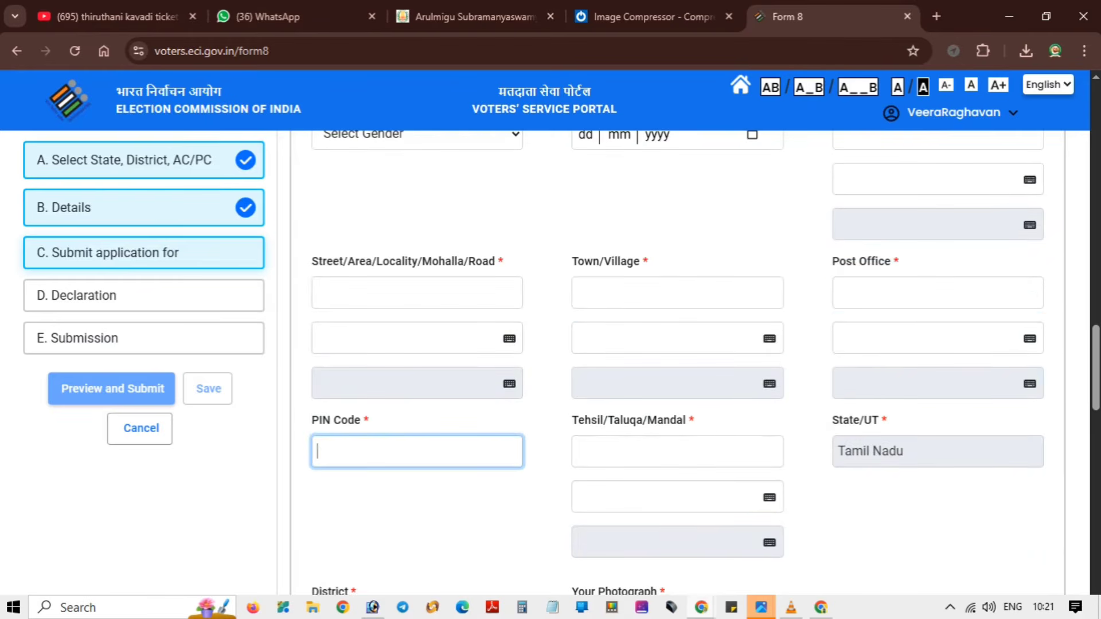
pyautogui.click(677, 451)
# Examine the photograph upload requirements, including the maximum file size
pyautogui.scroll(-3, 677, 451)
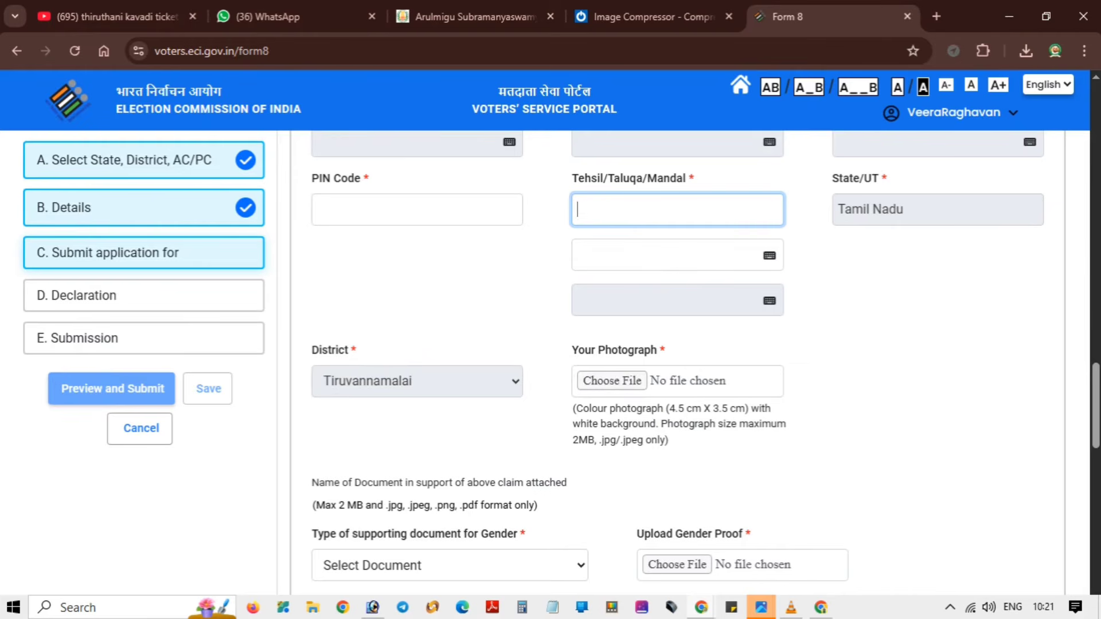
pyautogui.moveTo(572, 439); pyautogui.dragTo(595, 440)
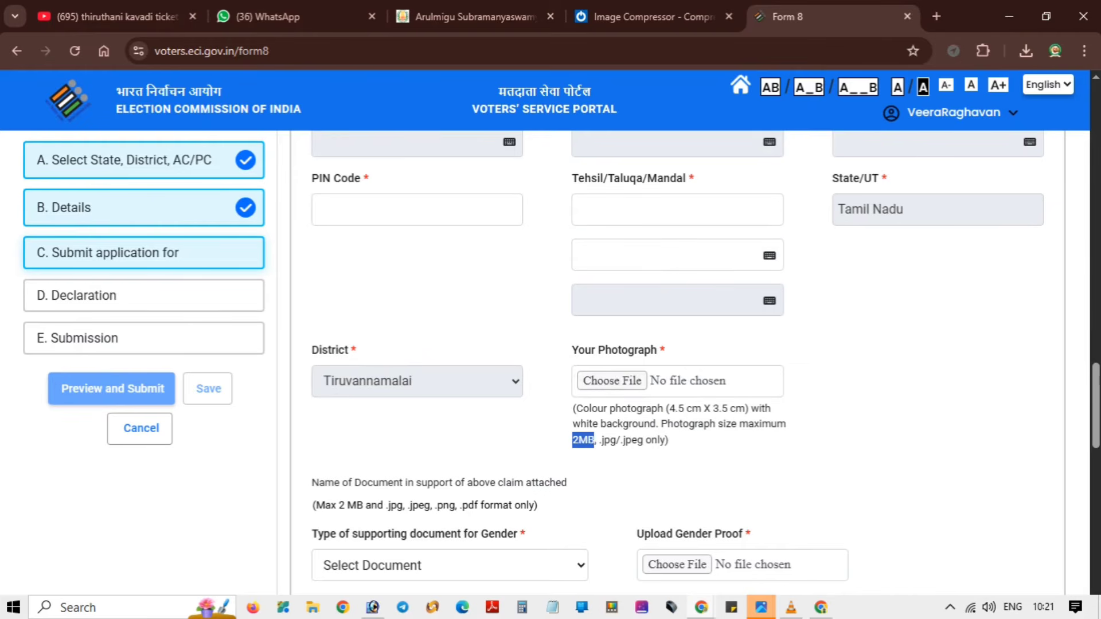
pyautogui.click(595, 439)
pyautogui.scroll(-4, 677, 362)
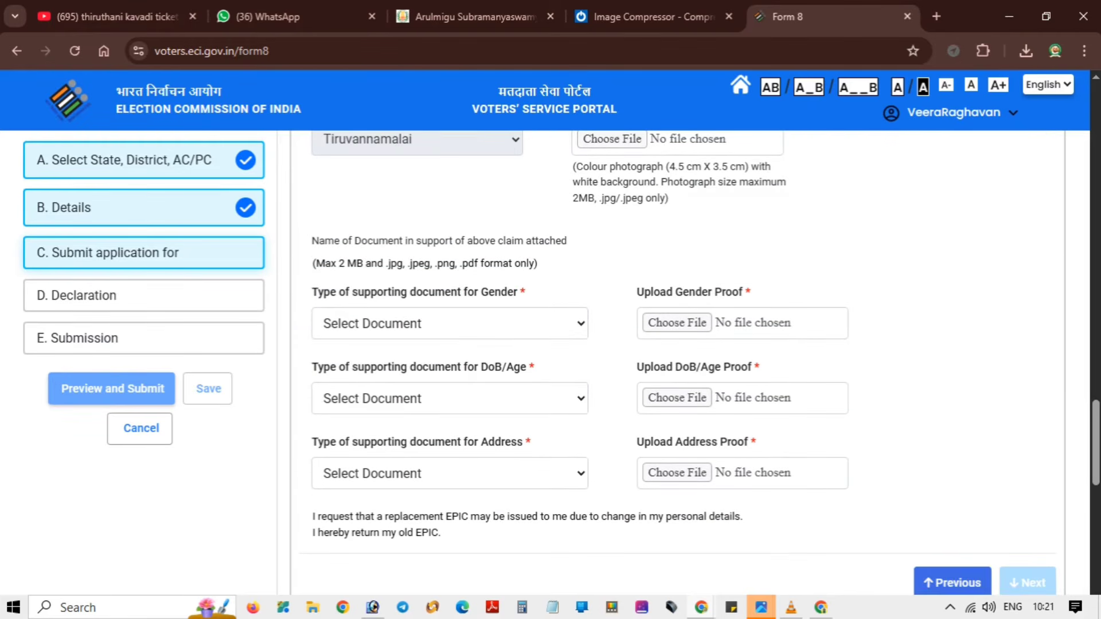
# Choose Aadhaar Card as the supporting document type for the gender correction
pyautogui.moveTo(480, 292); pyautogui.dragTo(519, 292)
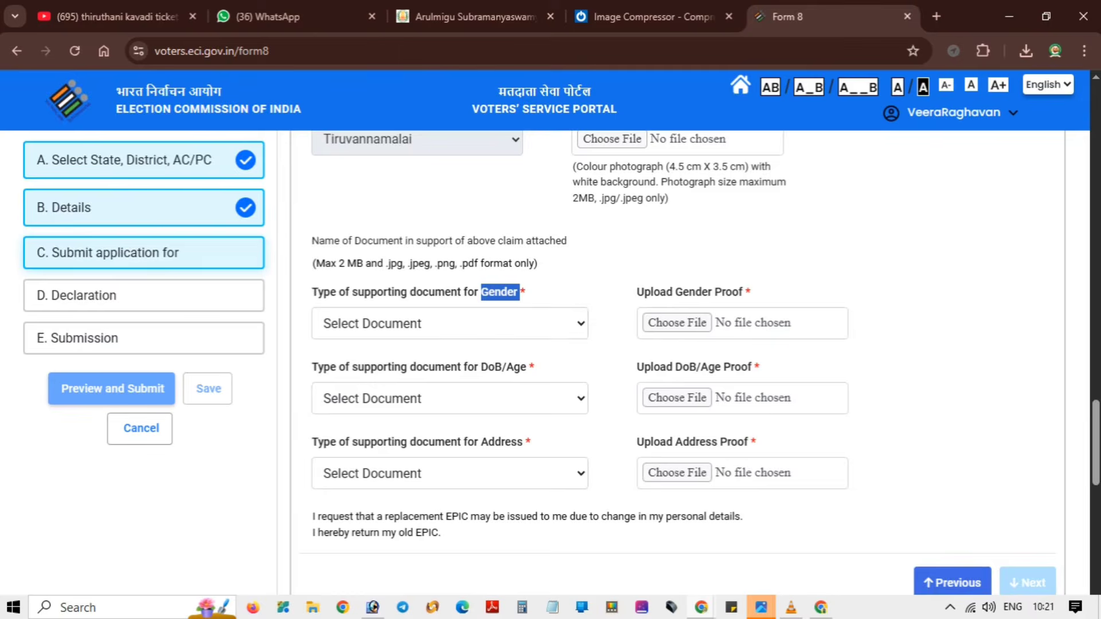
pyautogui.click(516, 324)
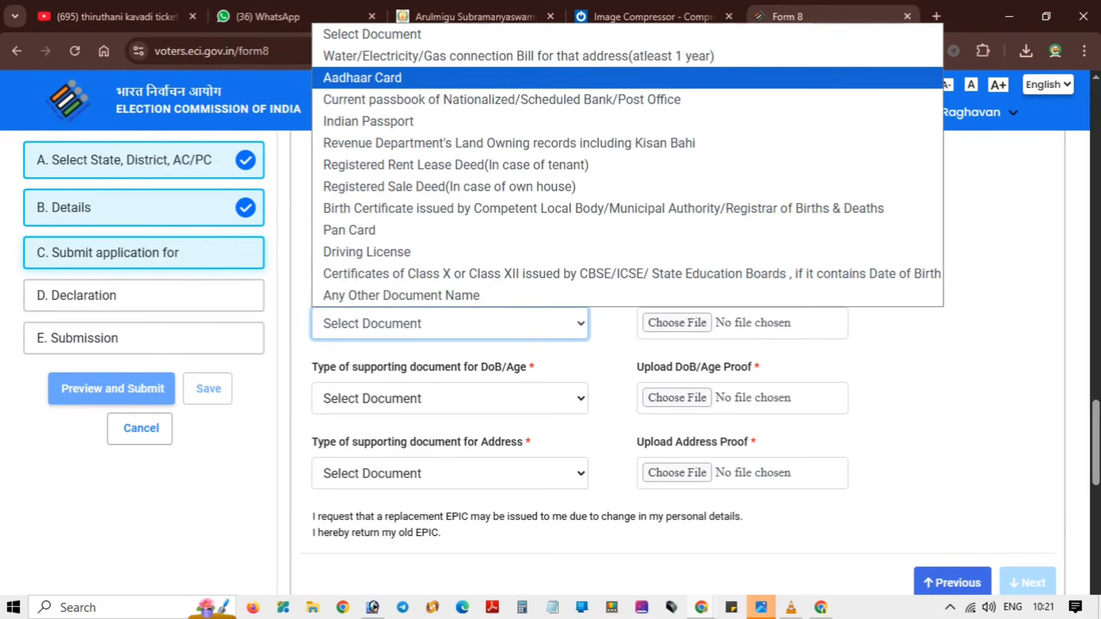
pyautogui.click(362, 78)
# View the document types accepted as proof for the DoB/Age correction without choosing one
pyautogui.click(449, 398)
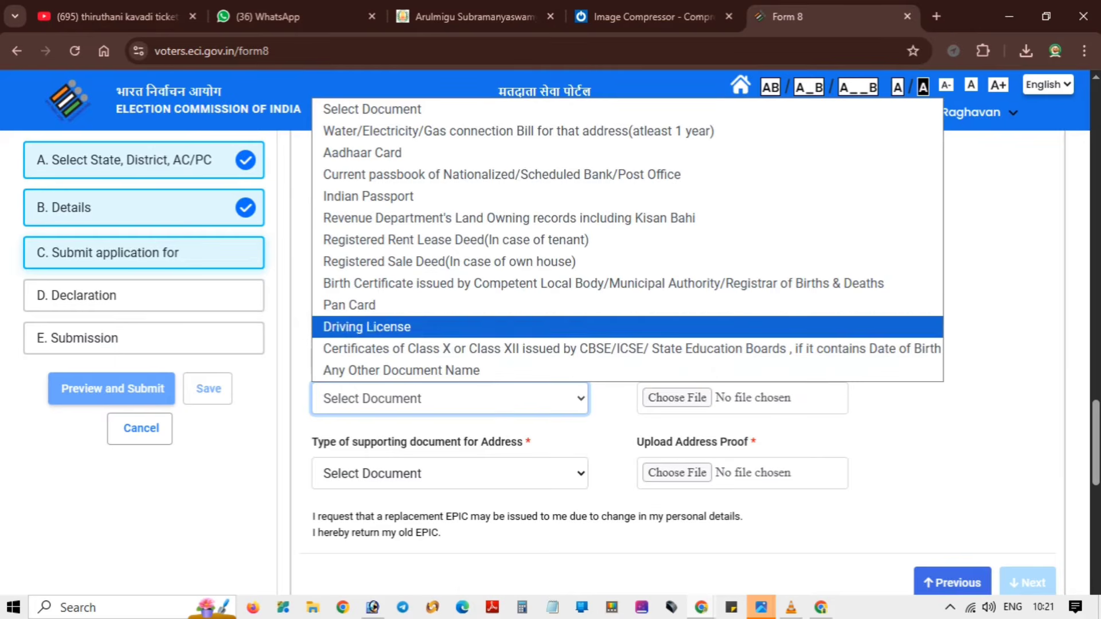
pyautogui.press('Escape')
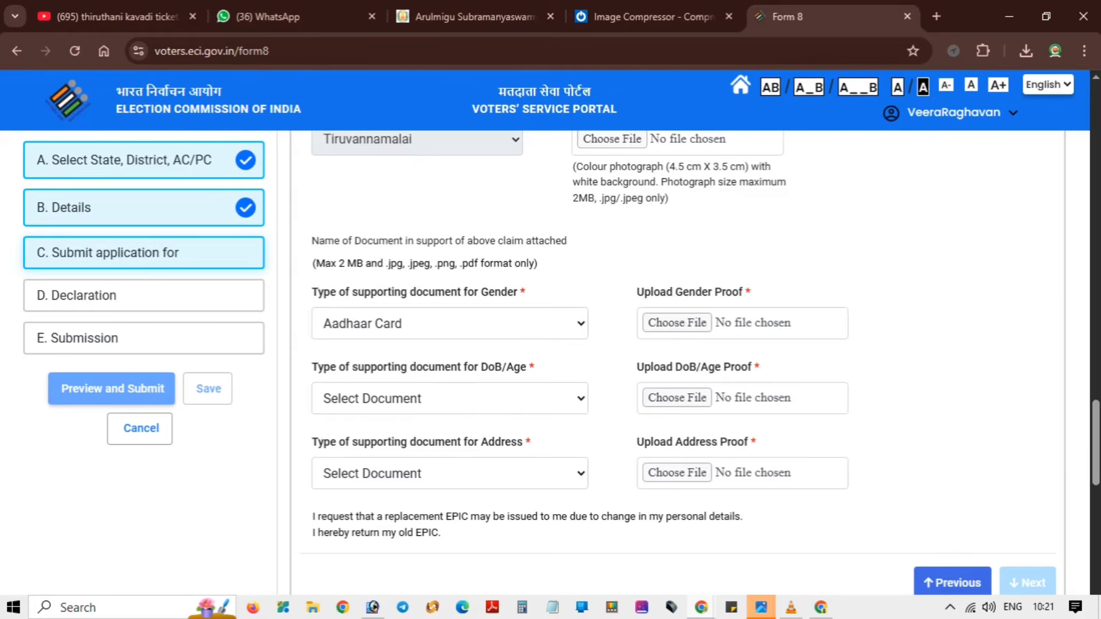
pyautogui.click(449, 398)
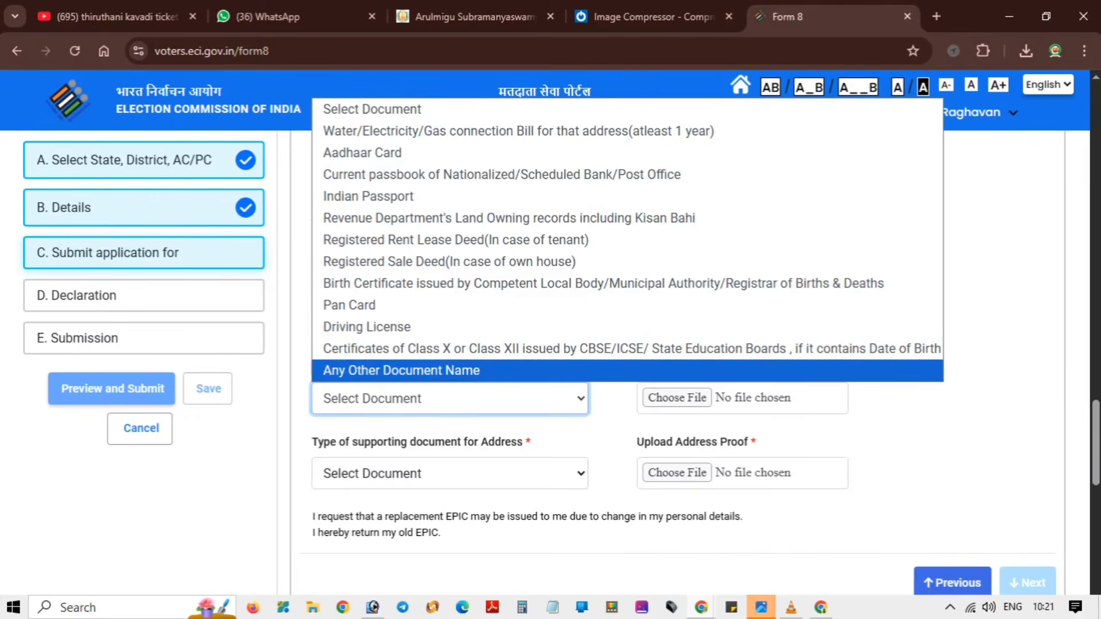
pyautogui.press('Escape')
# View the document types accepted as proof for the address correction without choosing one
pyautogui.click(449, 473)
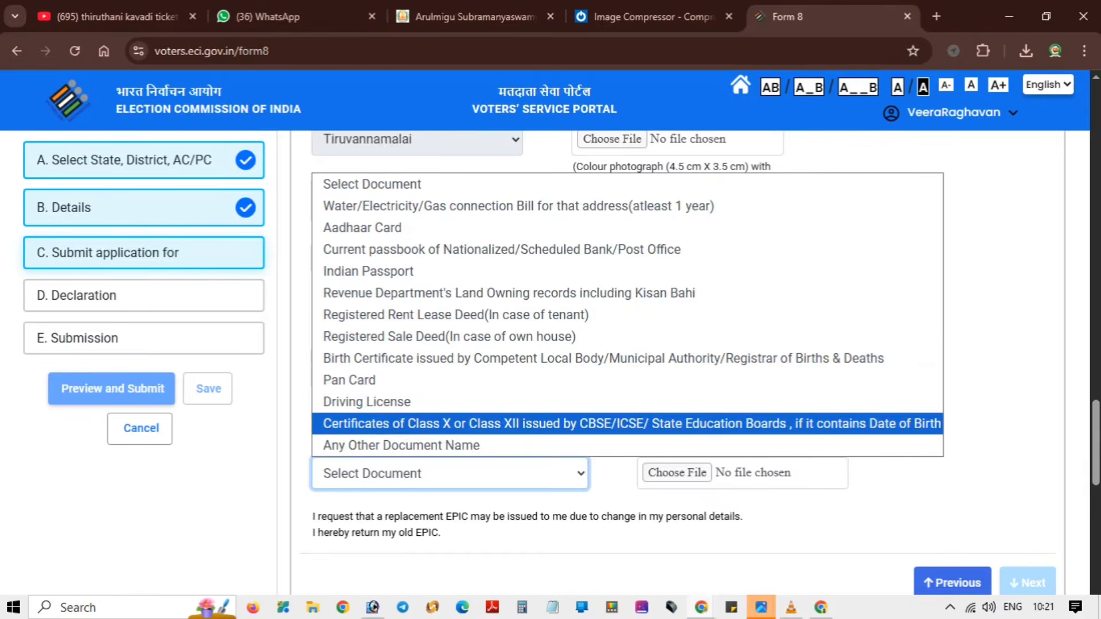
pyautogui.press('p')
pyautogui.press('d')
pyautogui.press('a')
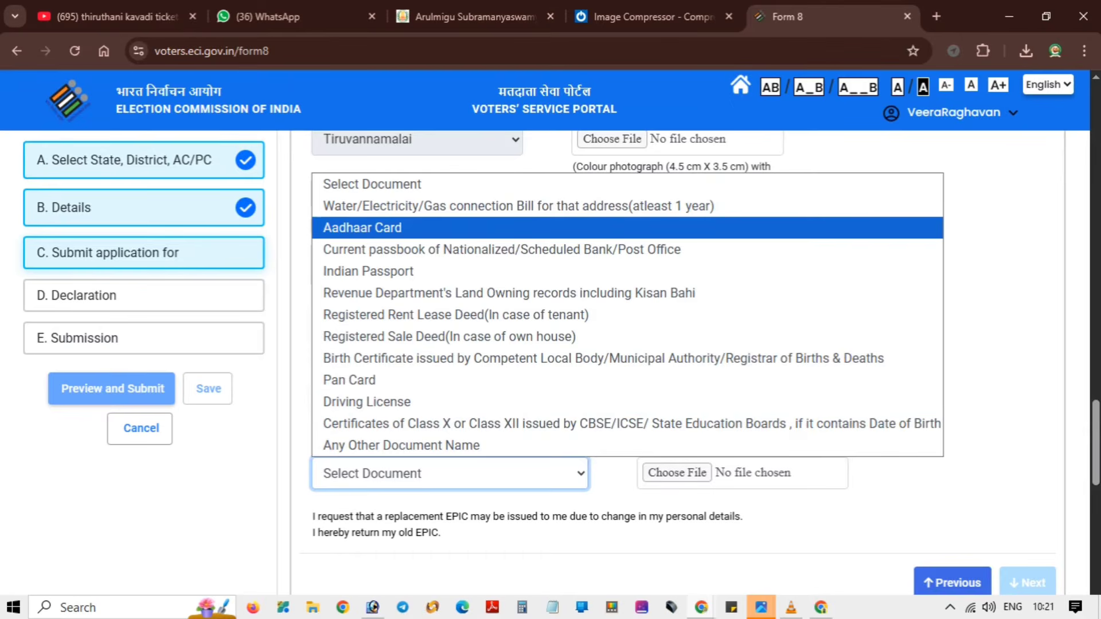
pyautogui.press('d')
pyautogui.press('a')
pyautogui.press('Escape')
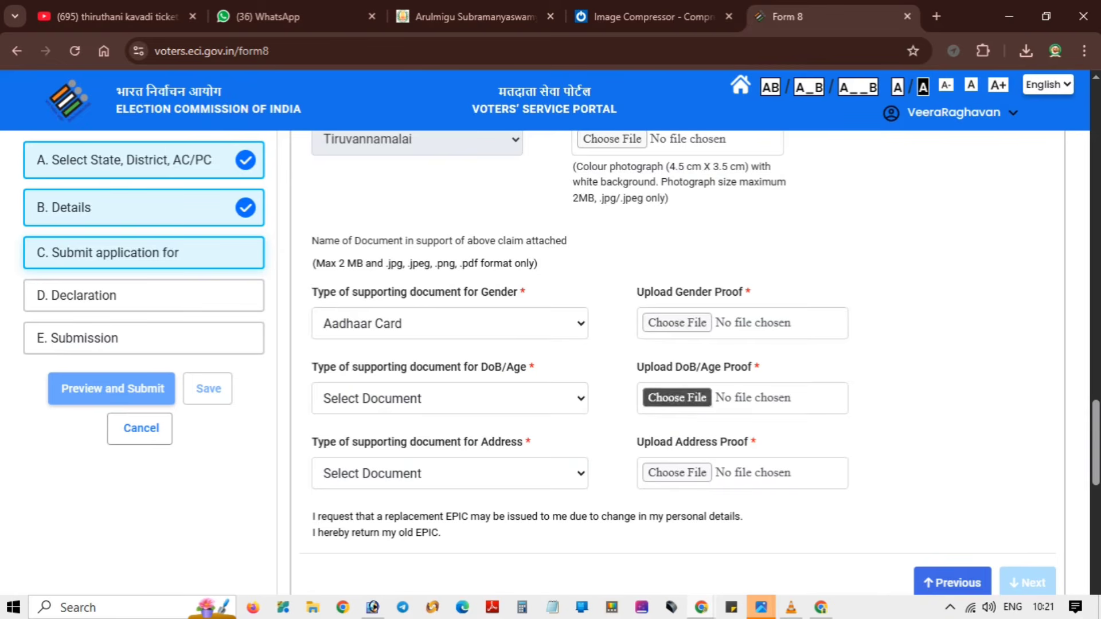
pyautogui.scroll(-1, 677, 397)
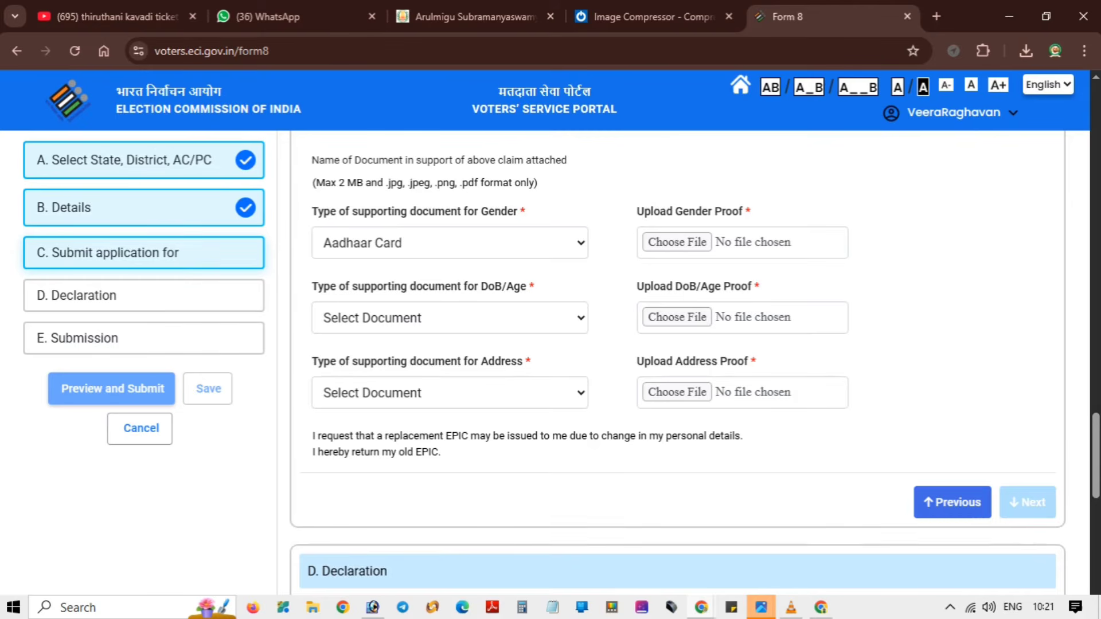
# Clear DoB/Age, Gender, Photo and Address from the entries to correct
pyautogui.scroll(13, 677, 397)
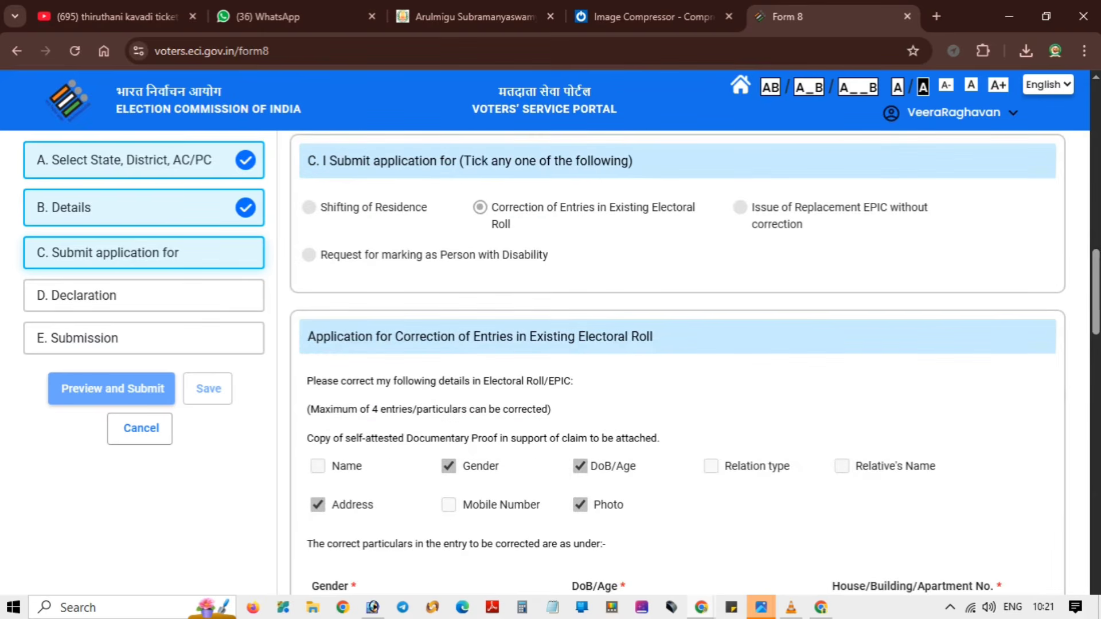
pyautogui.click(581, 466)
pyautogui.click(448, 466)
pyautogui.click(581, 505)
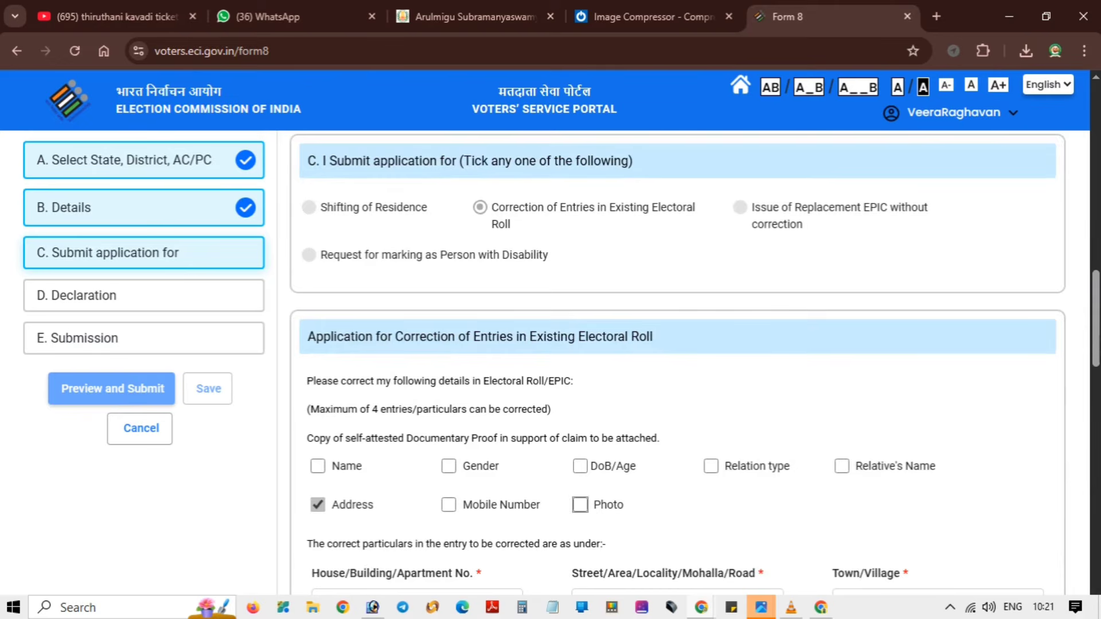
pyautogui.click(317, 504)
# Select Name, Relation type, Relative's Name and Mobile Number as the entries to correct
pyautogui.click(317, 465)
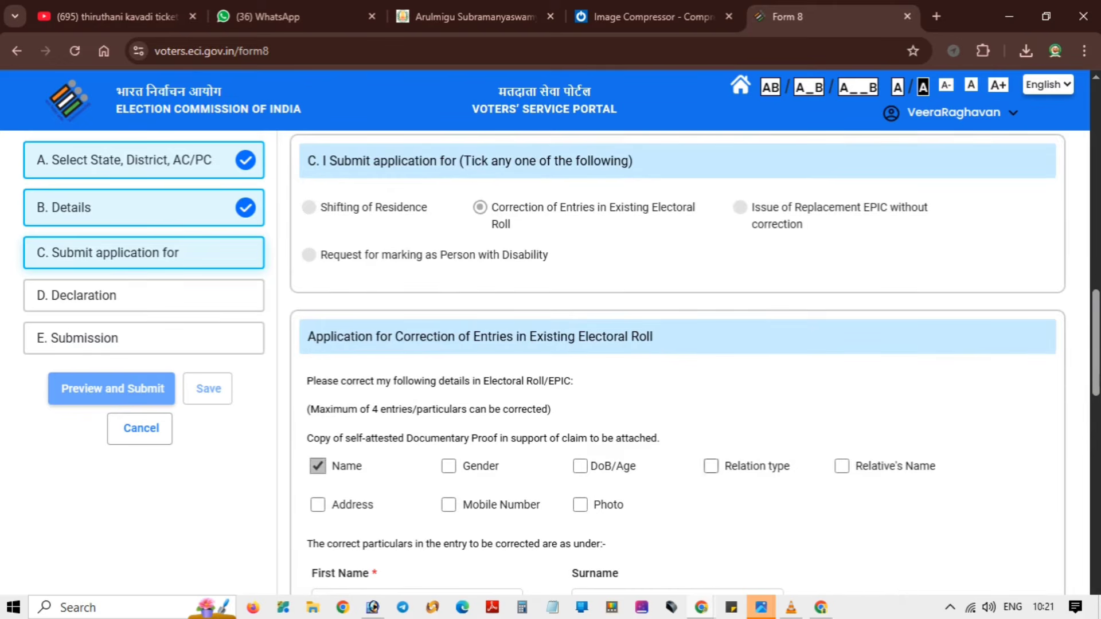
pyautogui.click(711, 465)
pyautogui.click(842, 466)
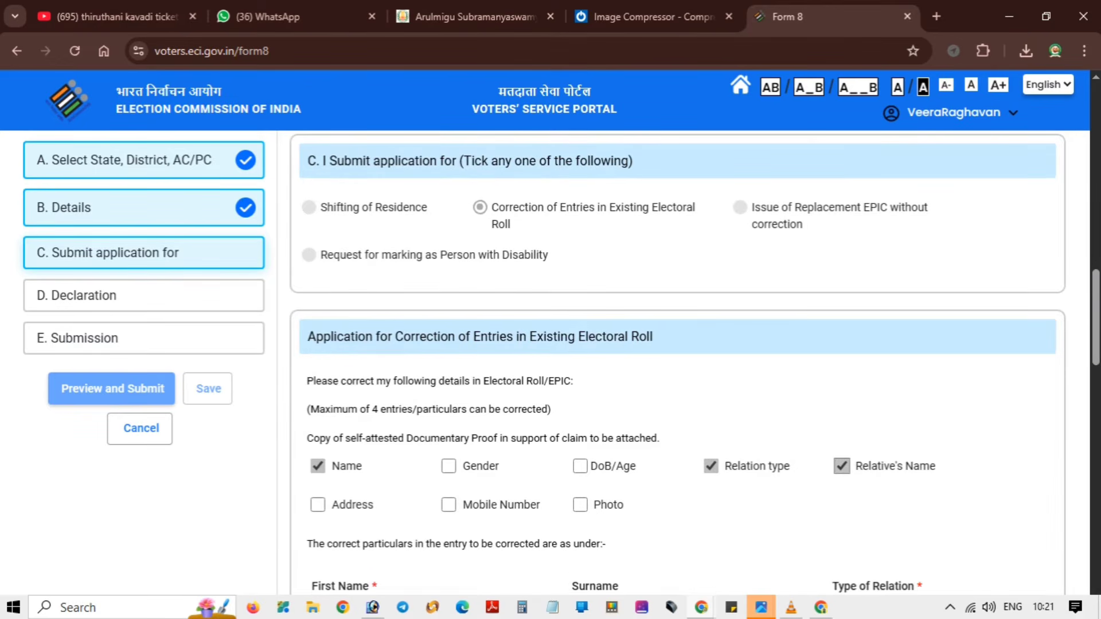
pyautogui.click(448, 505)
pyautogui.scroll(-5, 449, 505)
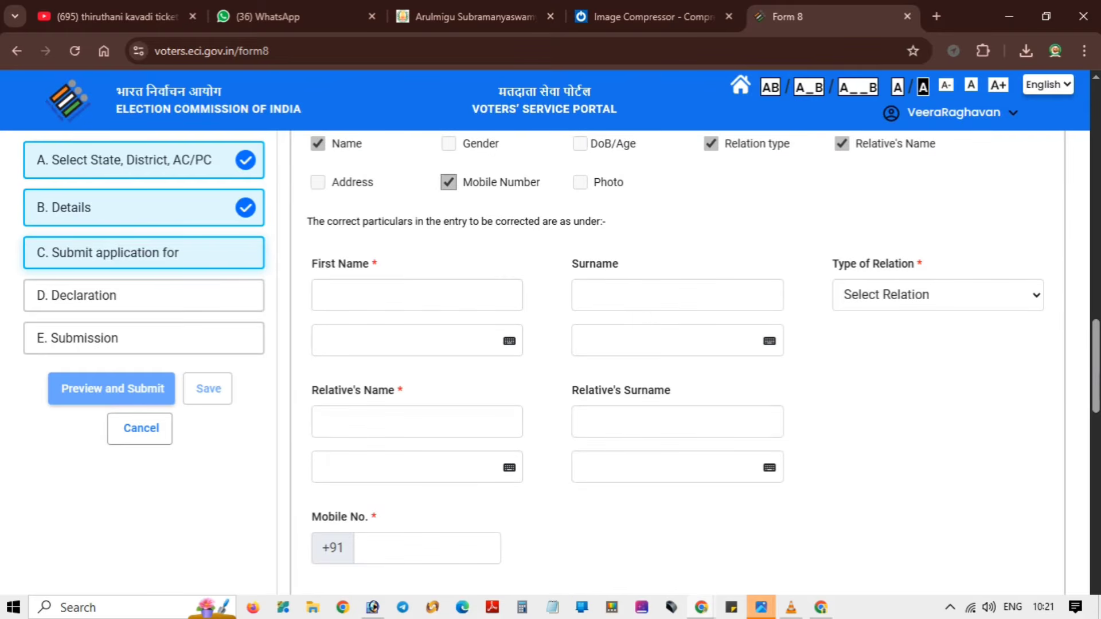
# Examine the First Name and Surname correction fields, leaving them empty
pyautogui.click(417, 295)
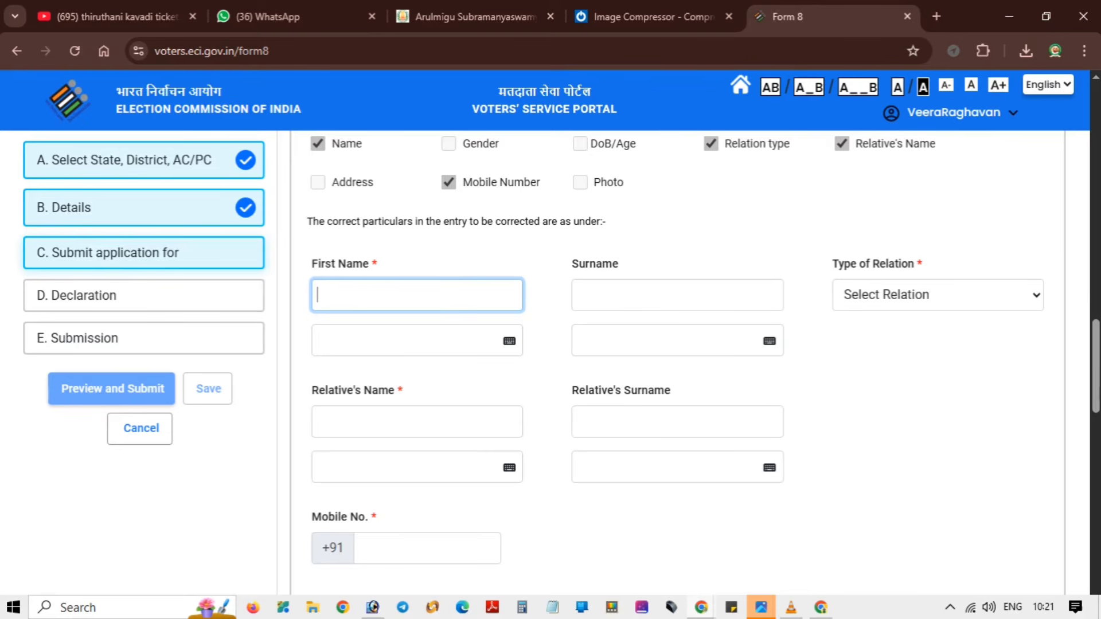
pyautogui.click(677, 295)
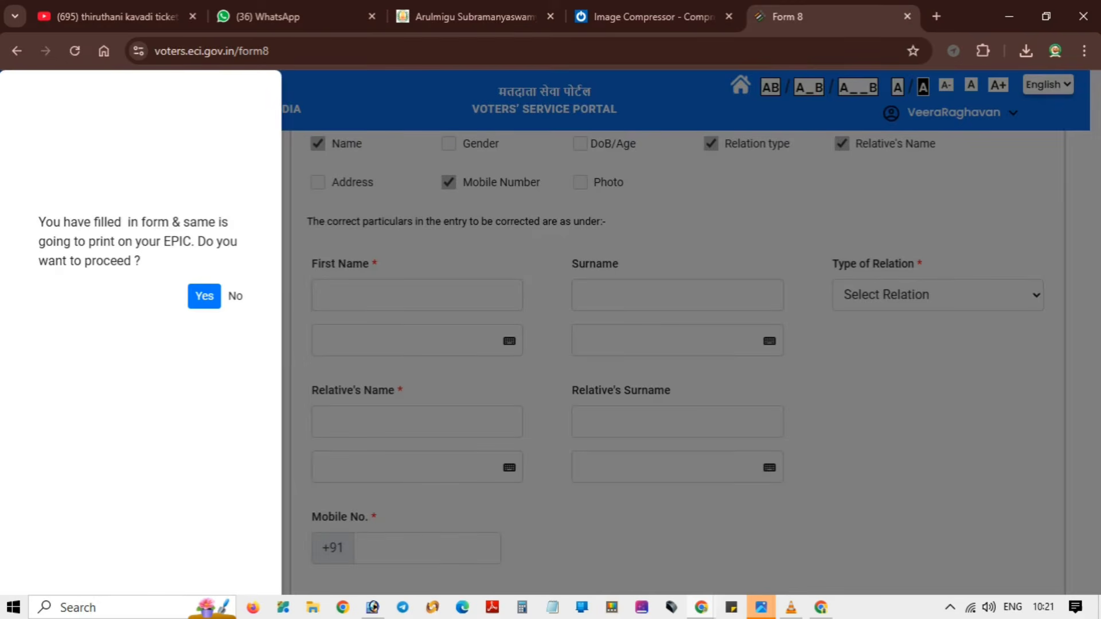
pyautogui.click(676, 341)
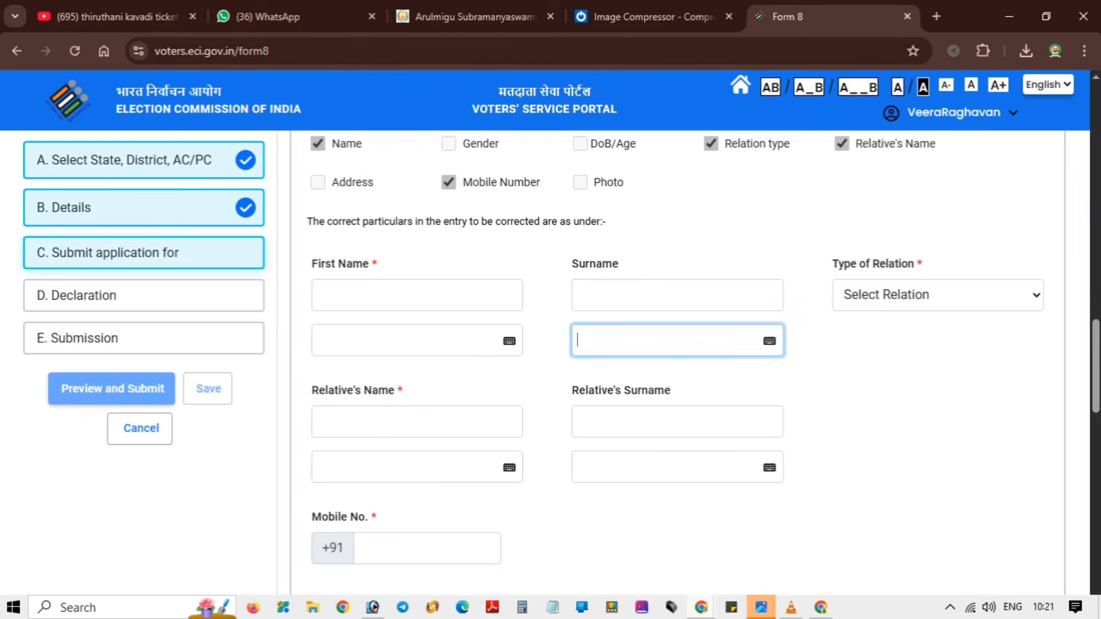
pyautogui.moveTo(613, 264); pyautogui.dragTo(578, 264)
pyautogui.click(595, 264)
pyautogui.click(677, 294)
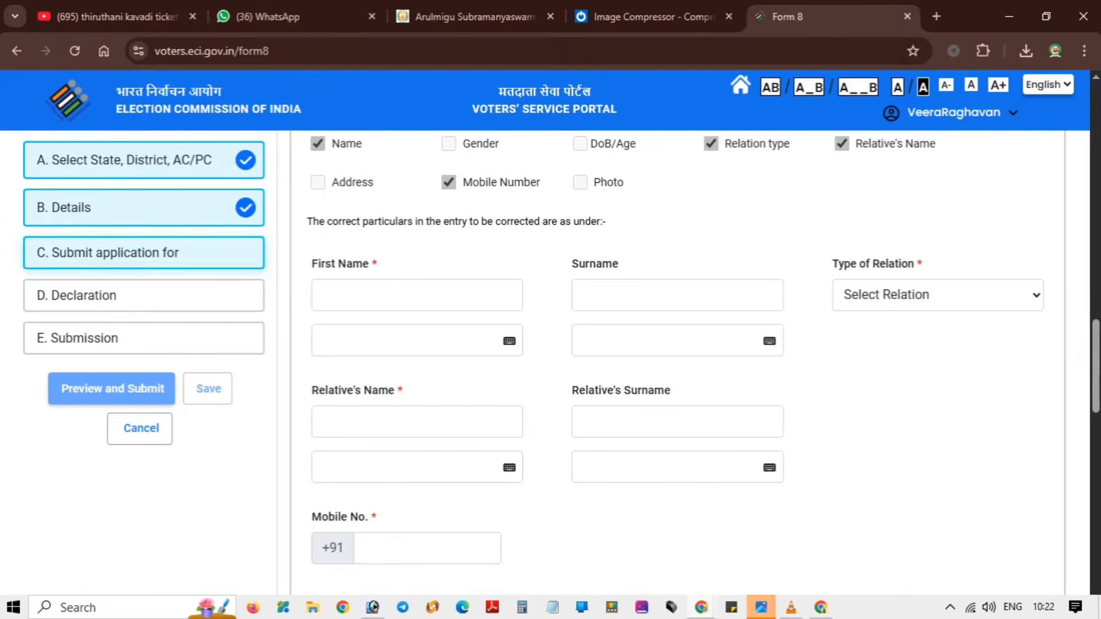
pyautogui.click(677, 340)
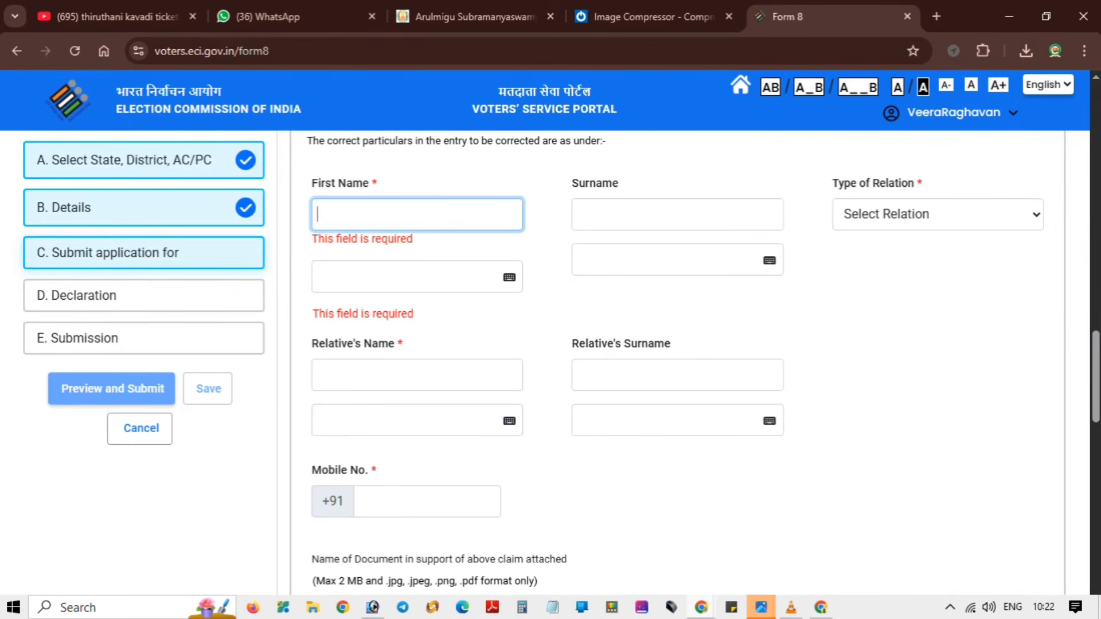
# Set the type of relation to Father
pyautogui.scroll(1, 677, 362)
pyautogui.click(938, 294)
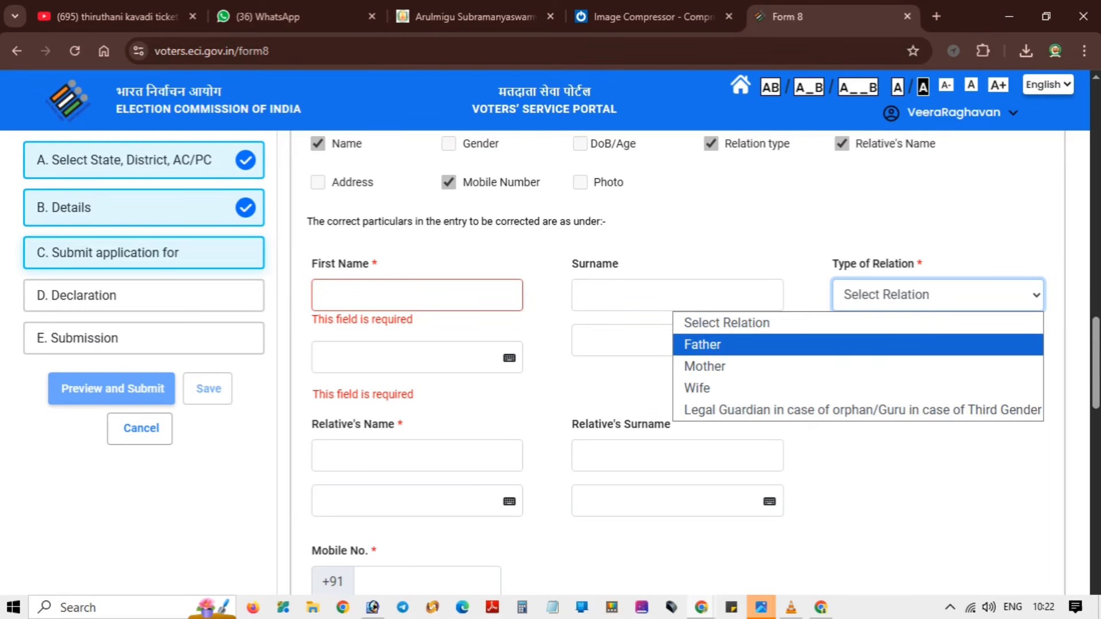
pyautogui.press('Return')
# Set the type of relation to Wife
pyautogui.press('space')
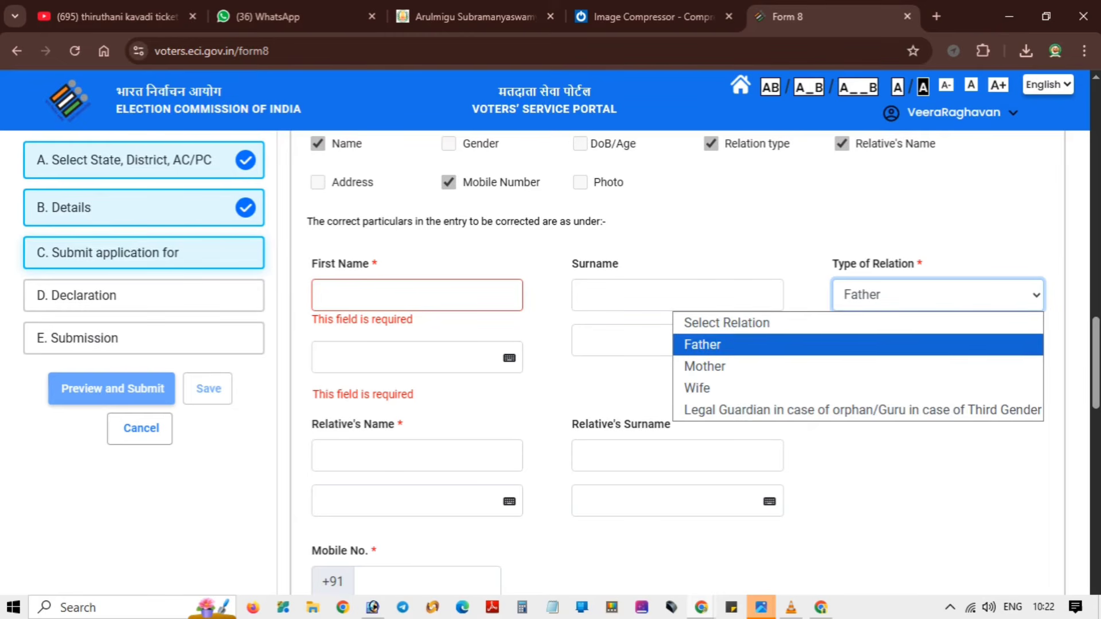
pyautogui.press('Down')
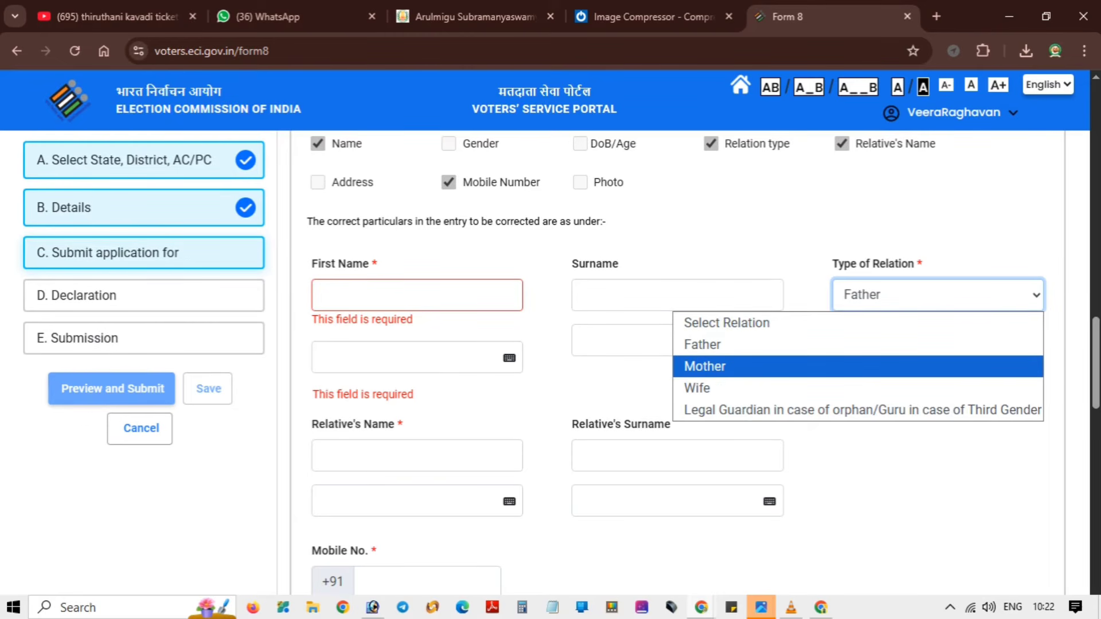
pyautogui.press('Down')
pyautogui.press('Down')
pyautogui.press('Up')
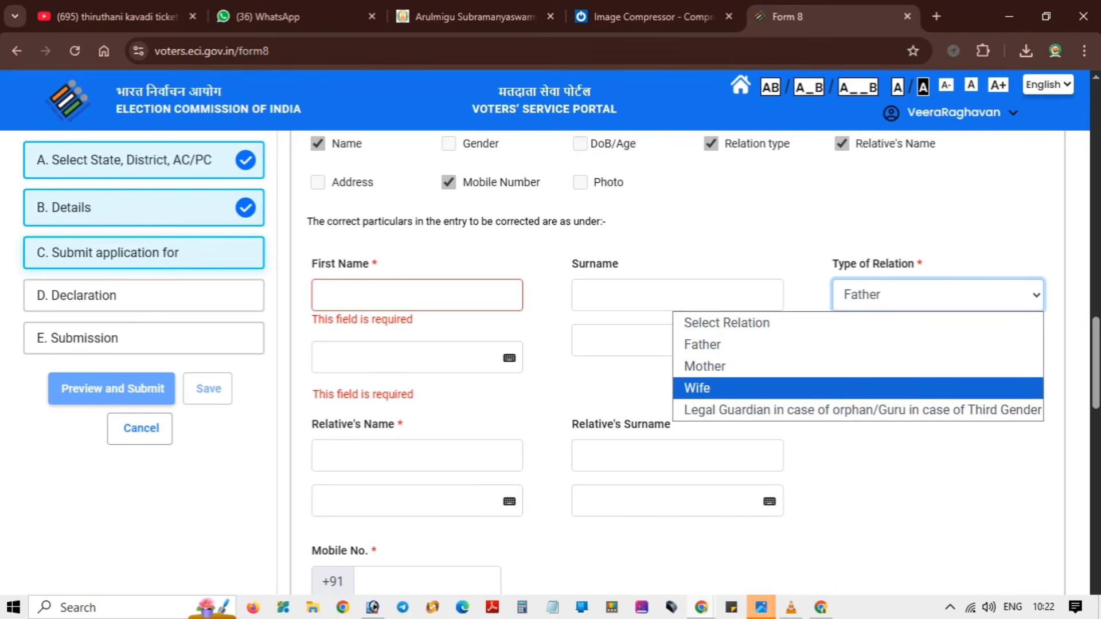
pyautogui.press('Return')
pyautogui.click(416, 456)
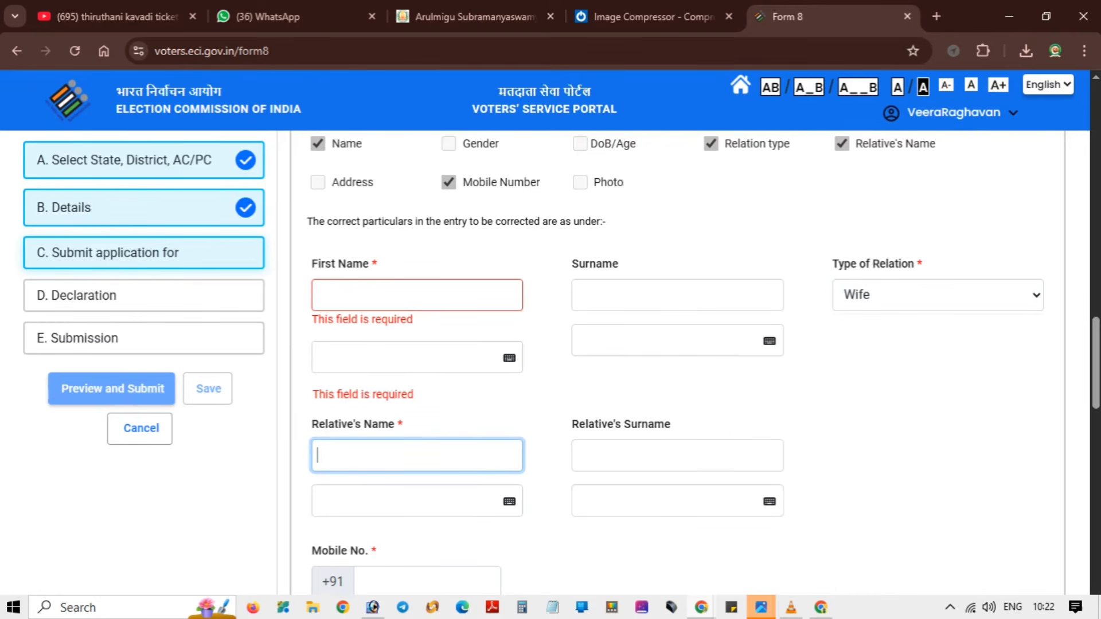
pyautogui.click(937, 295)
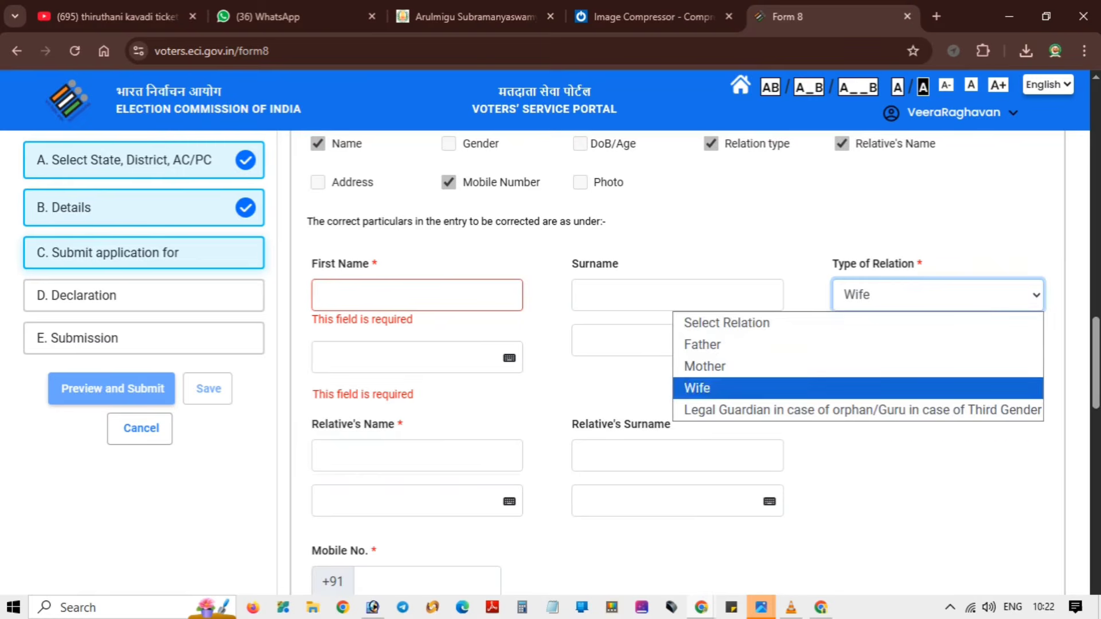
pyautogui.press('Escape')
# Examine the Mobile No. field and the document types accepted as supporting proof for Name
pyautogui.scroll(-3, 677, 362)
pyautogui.click(427, 421)
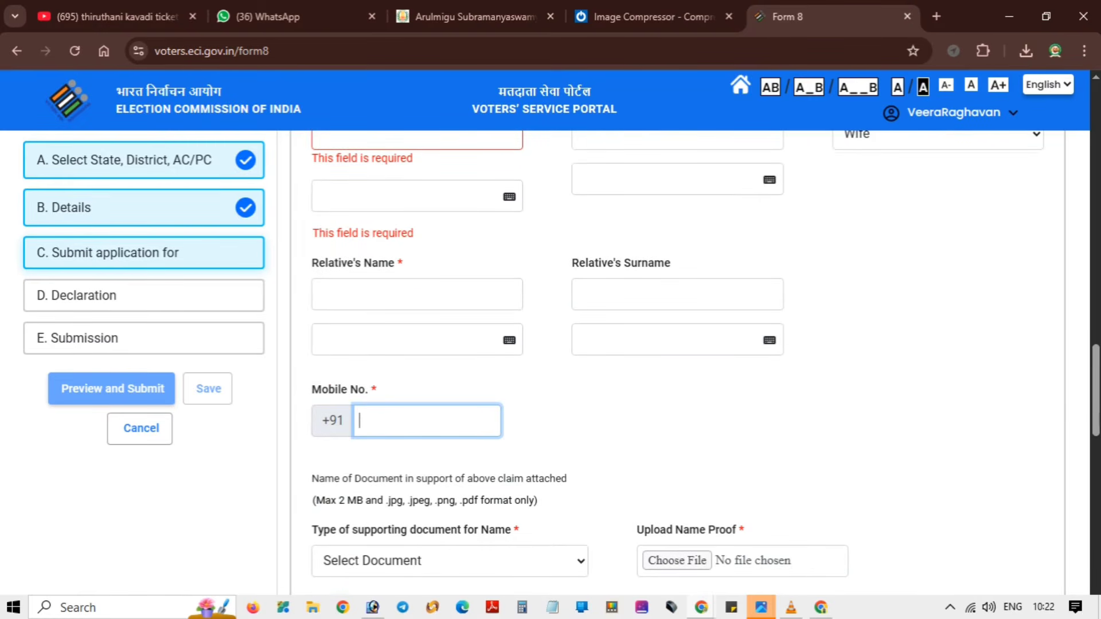
pyautogui.scroll(-10, 677, 361)
pyautogui.scroll(-6, 677, 361)
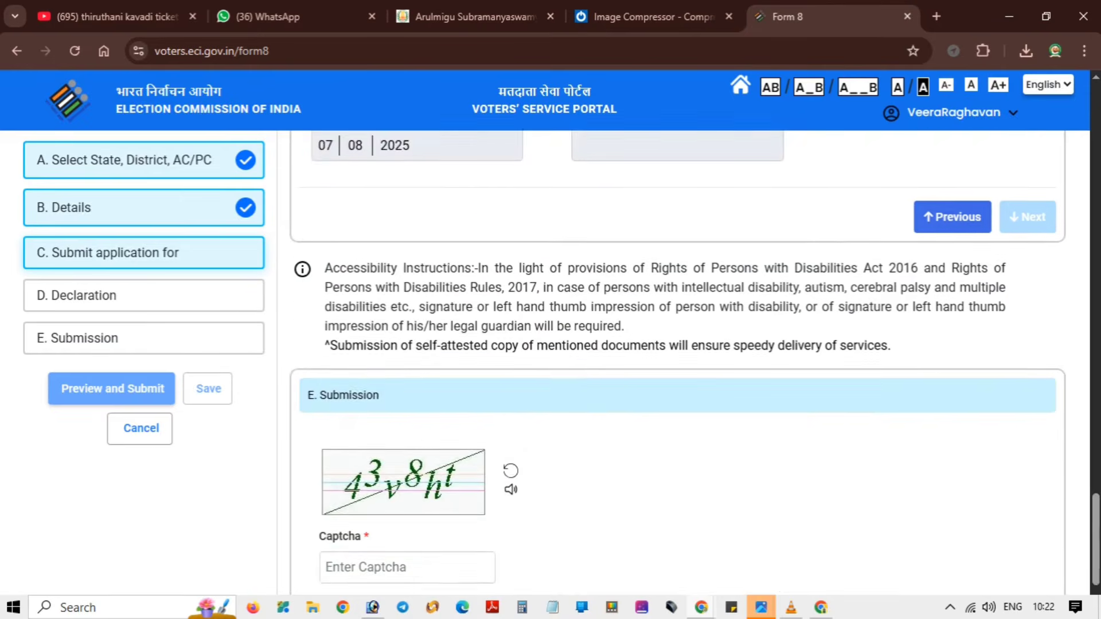
pyautogui.scroll(15, 676, 362)
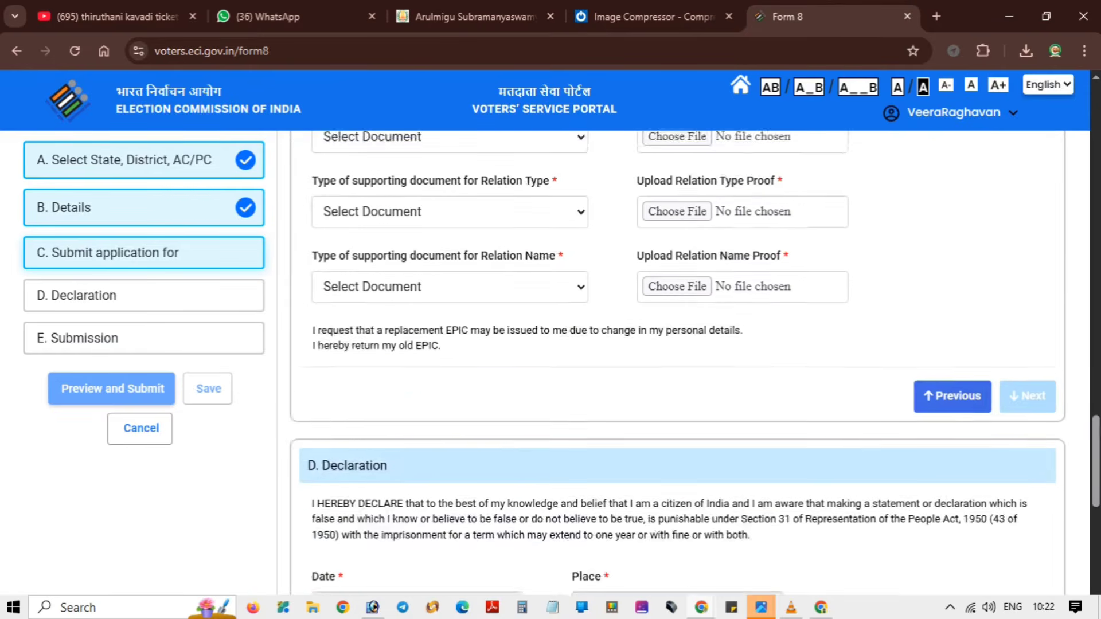
pyautogui.click(449, 378)
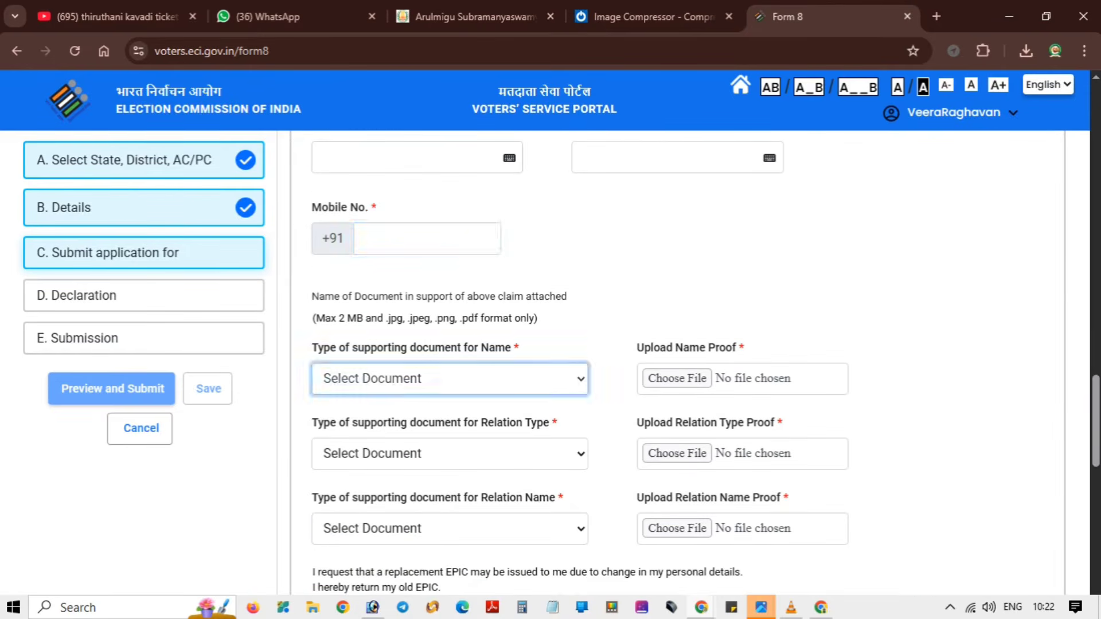
pyautogui.press('Escape')
pyautogui.click(450, 379)
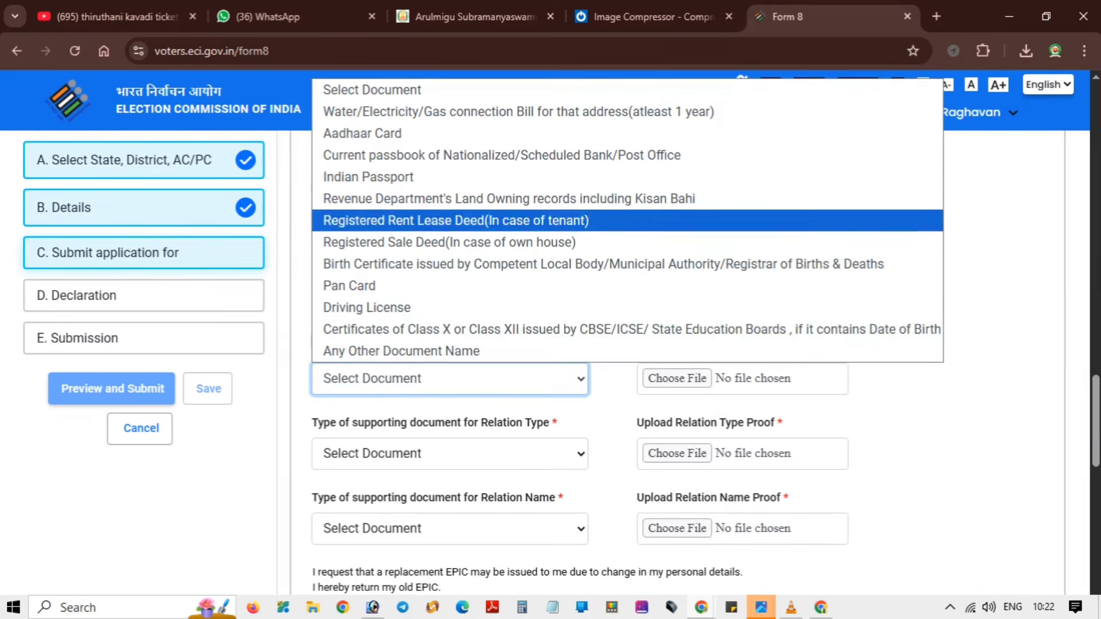
pyautogui.press('Escape')
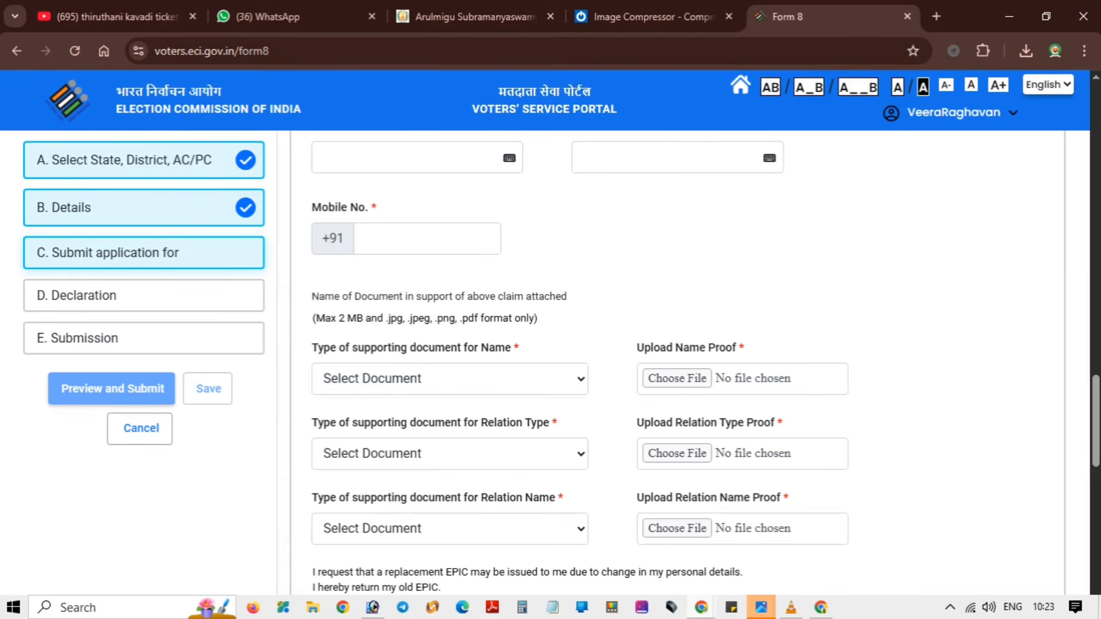
# Set the type of supporting document for Relation Type to Aadhaar Card
pyautogui.moveTo(480, 422); pyautogui.dragTo(558, 423)
pyautogui.click(519, 423)
pyautogui.click(449, 453)
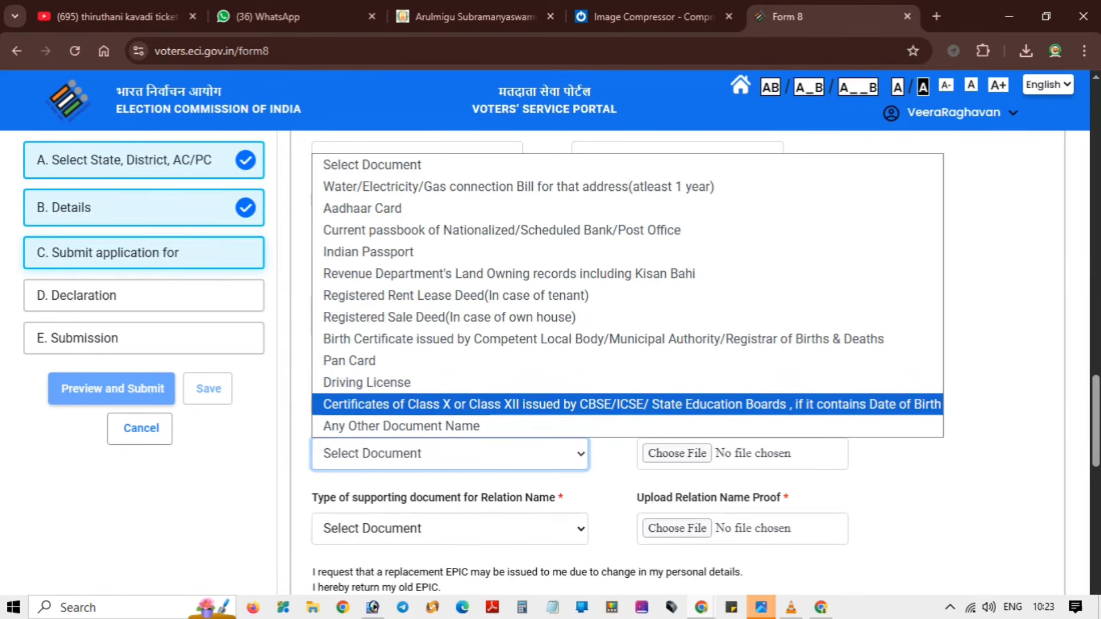
pyautogui.press('Up')
pyautogui.press('Up')
pyautogui.press('Up')
pyautogui.press('Up')
pyautogui.press('Up')
pyautogui.press('Up')
pyautogui.press('Up')
pyautogui.press('Up')
pyautogui.press('Up')
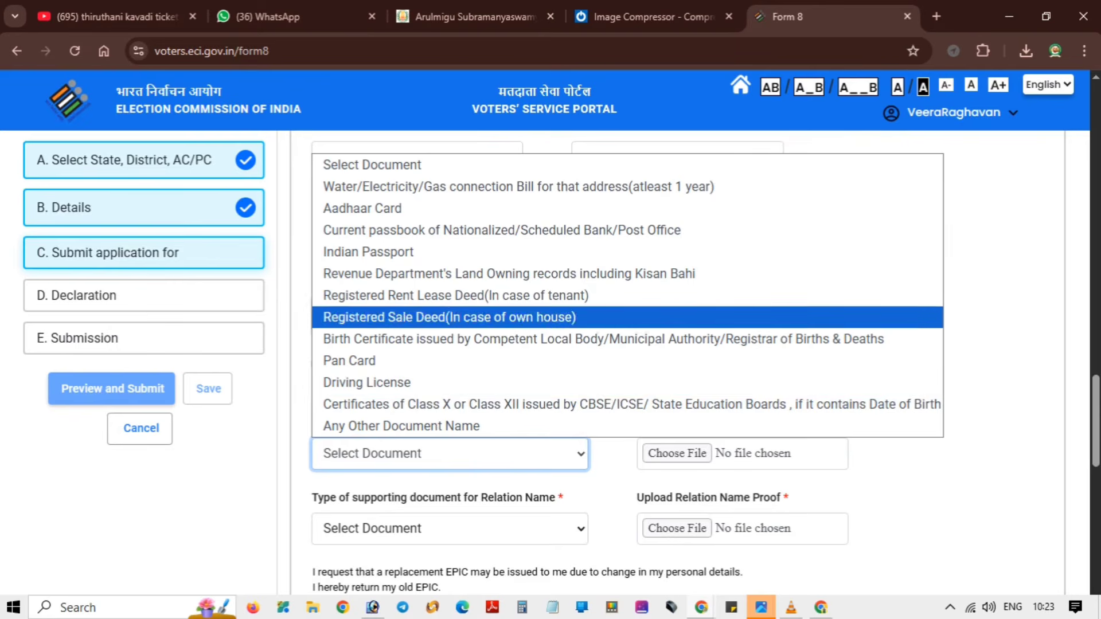
pyautogui.press('Down')
pyautogui.press('Down')
pyautogui.press('Down')
pyautogui.press('Up')
pyautogui.press('Up')
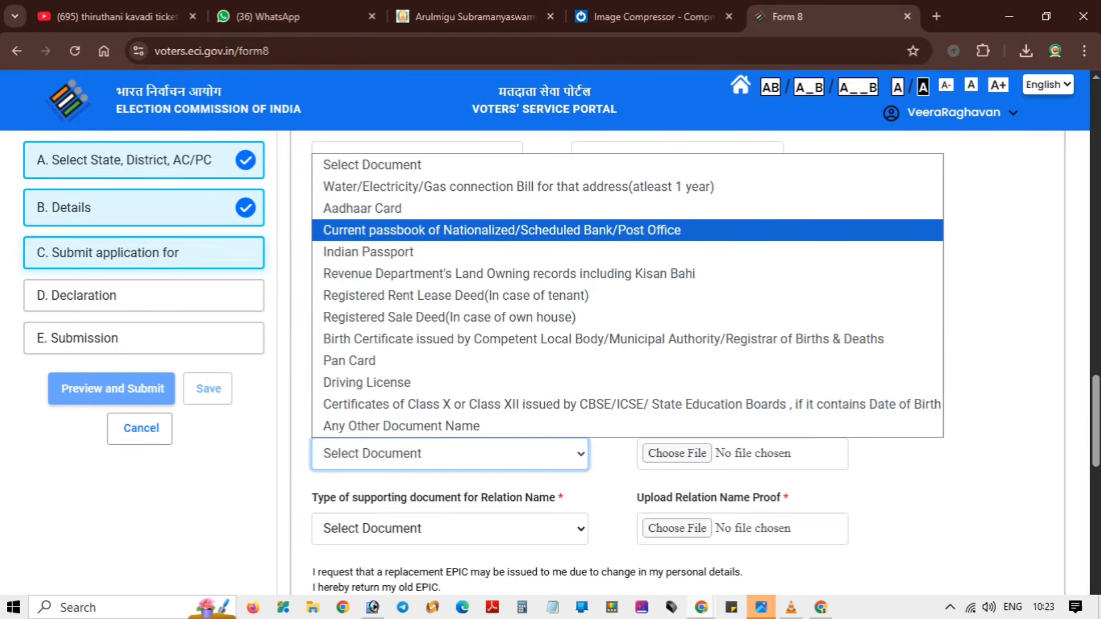
pyautogui.press('Up')
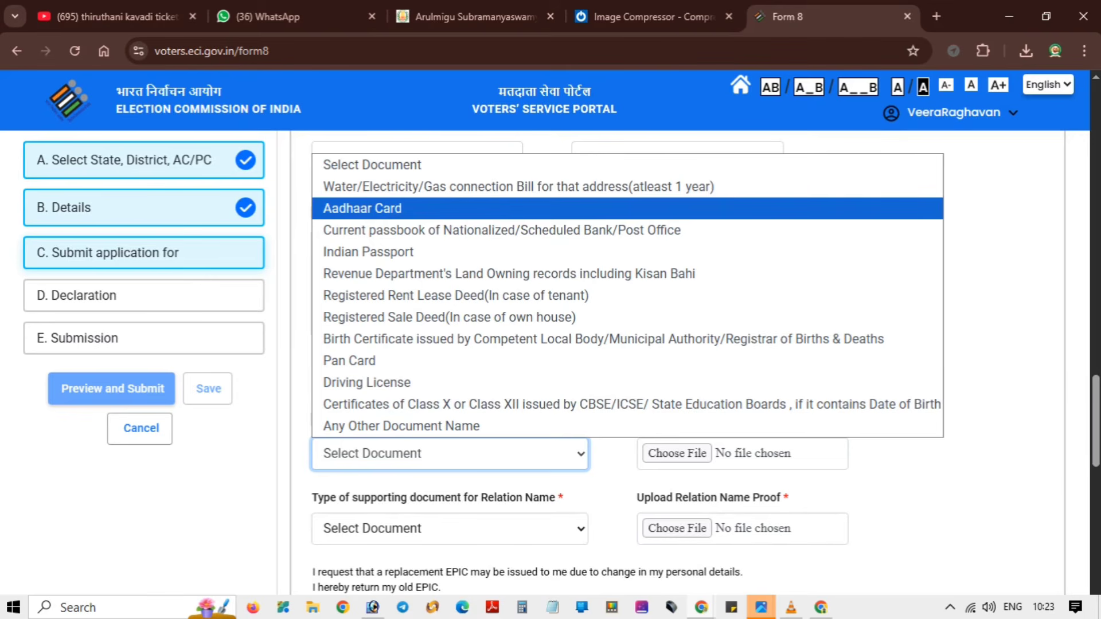
pyautogui.press('Return')
# View the document types accepted for Relation Name and the file chooser for its proof, without selecting anything
pyautogui.scroll(-2, 676, 361)
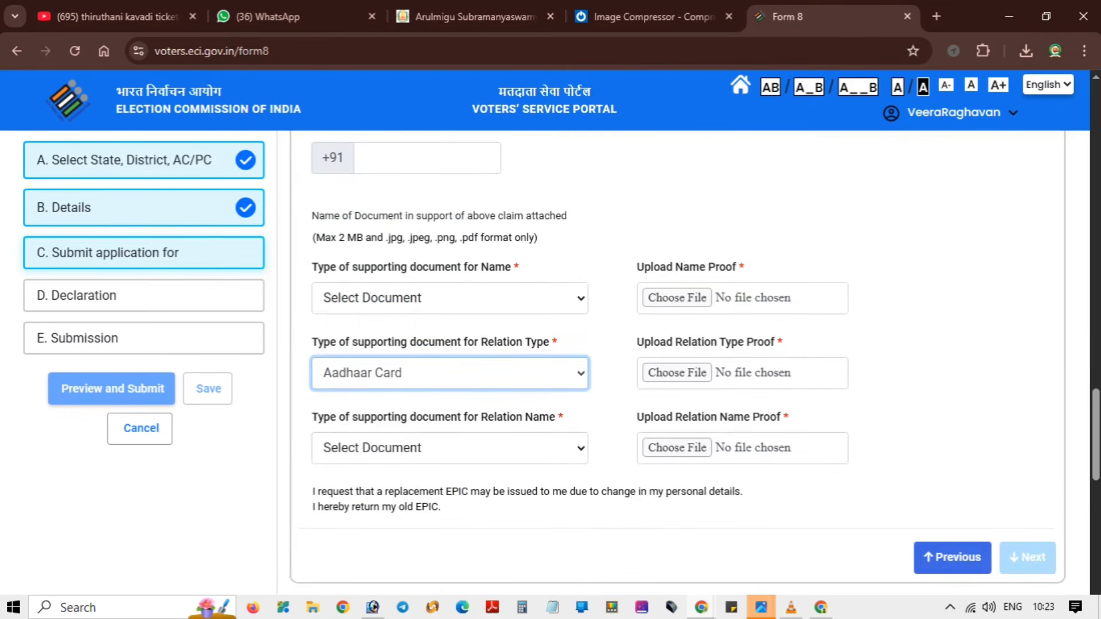
pyautogui.moveTo(481, 416); pyautogui.dragTo(558, 417)
pyautogui.click(449, 448)
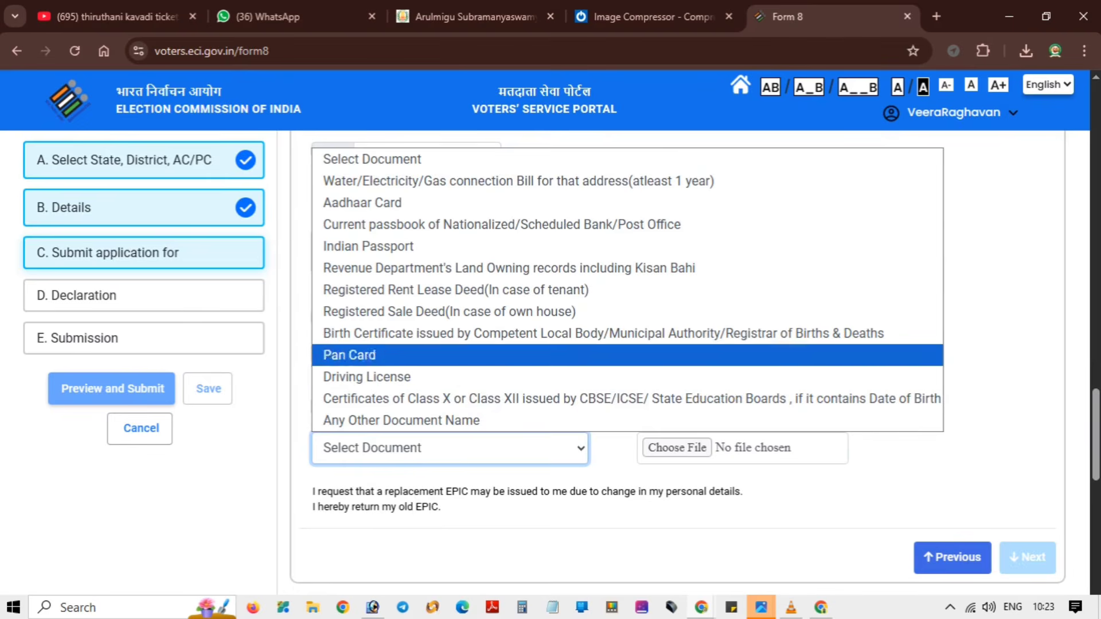
pyautogui.click(677, 447)
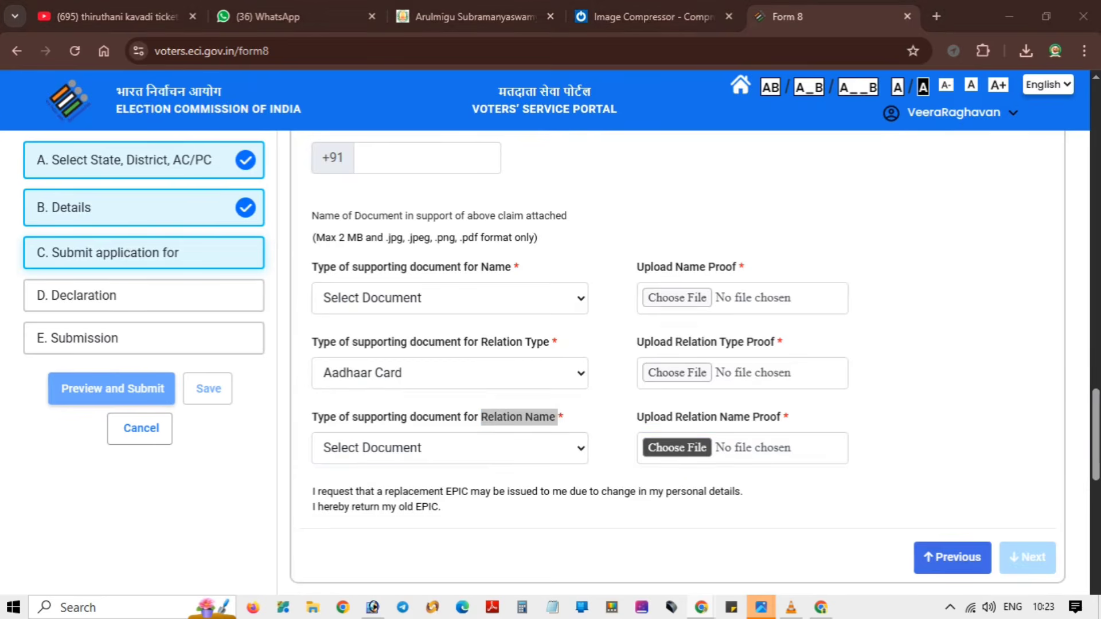
pyautogui.press('Escape')
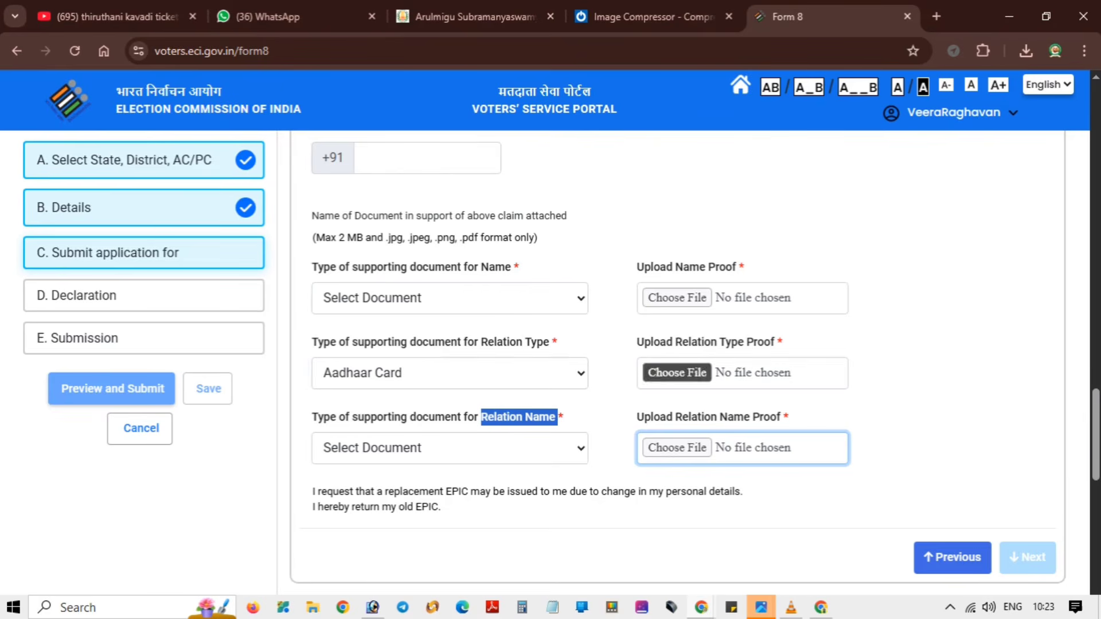
# Review the Declaration section and the captcha in the Submission section
pyautogui.scroll(-5, 677, 362)
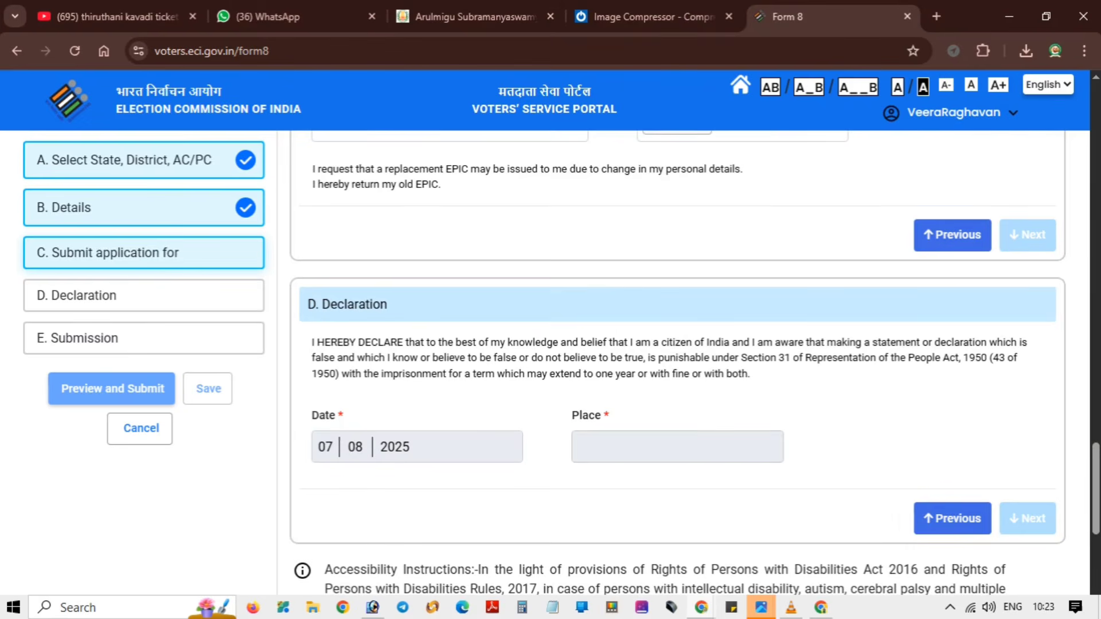
pyautogui.scroll(-6, 677, 362)
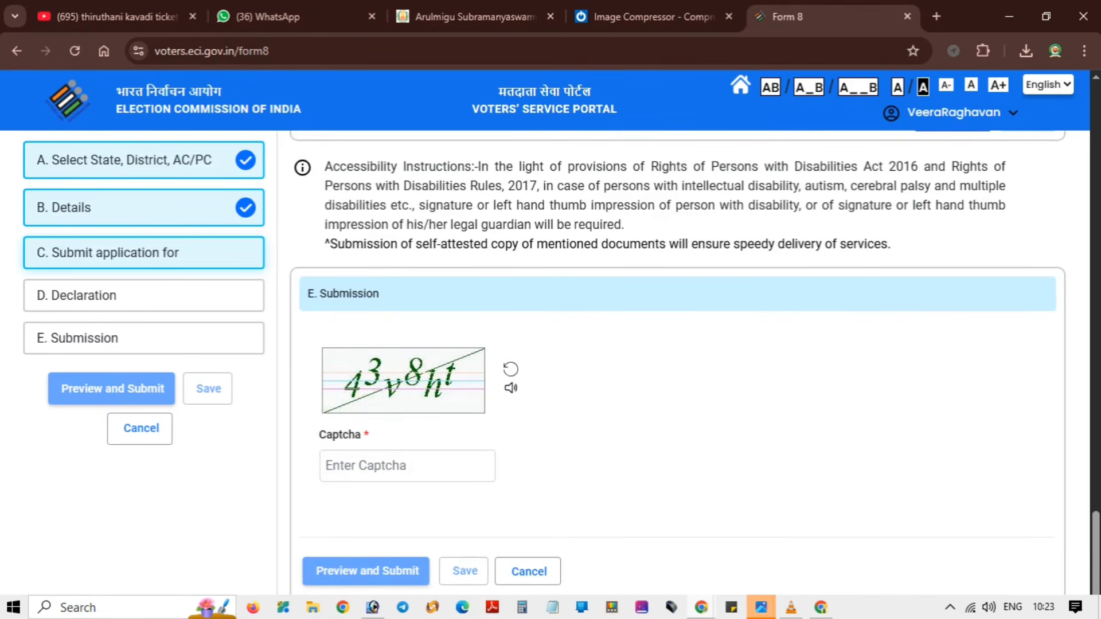
pyautogui.doubleClick(511, 388)
pyautogui.scroll(5, 677, 362)
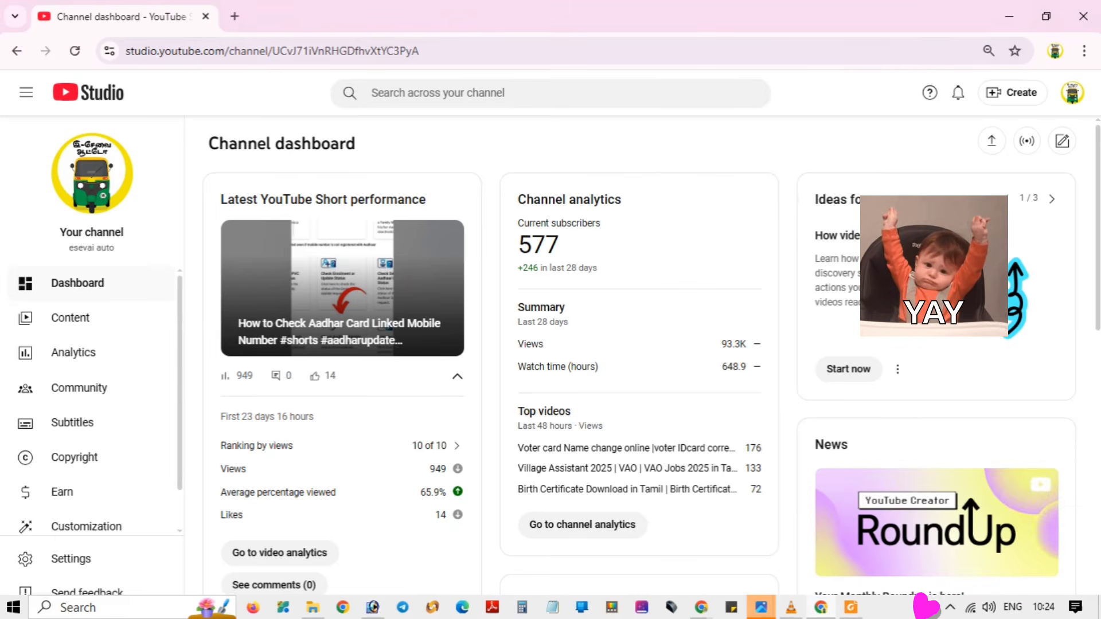
# Switch back to the Form 8 browser window and recheck its Submission and Declaration sections
pyautogui.hotkey('alt', 'Tab')
pyautogui.hotkey('alt', 'Tab')
pyautogui.hotkey('alt', 'Tab')
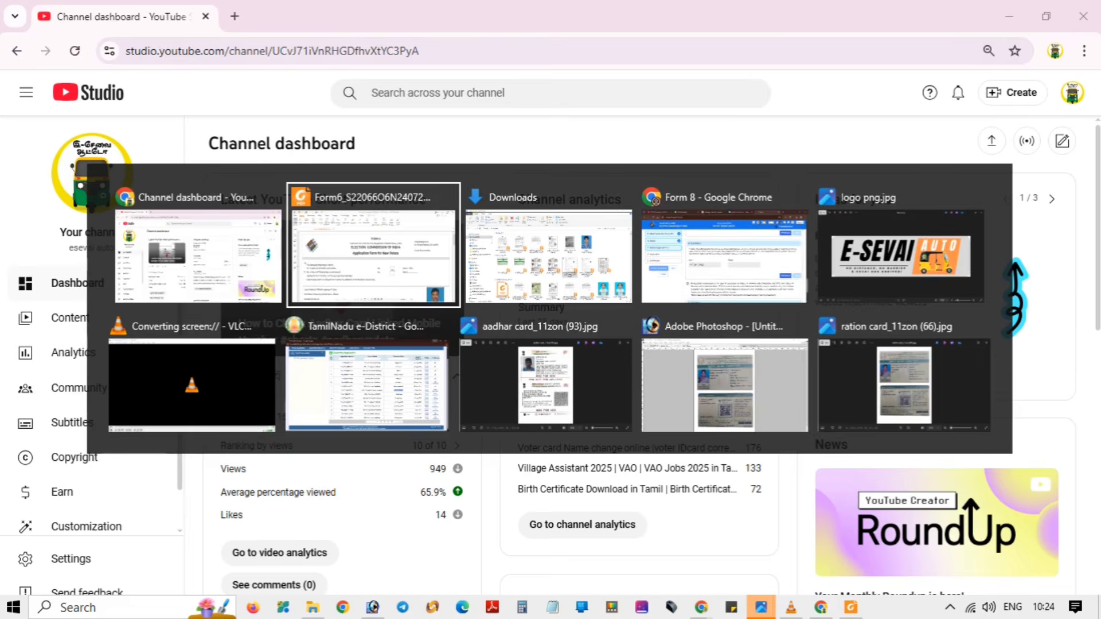
pyautogui.scroll(-5, 677, 367)
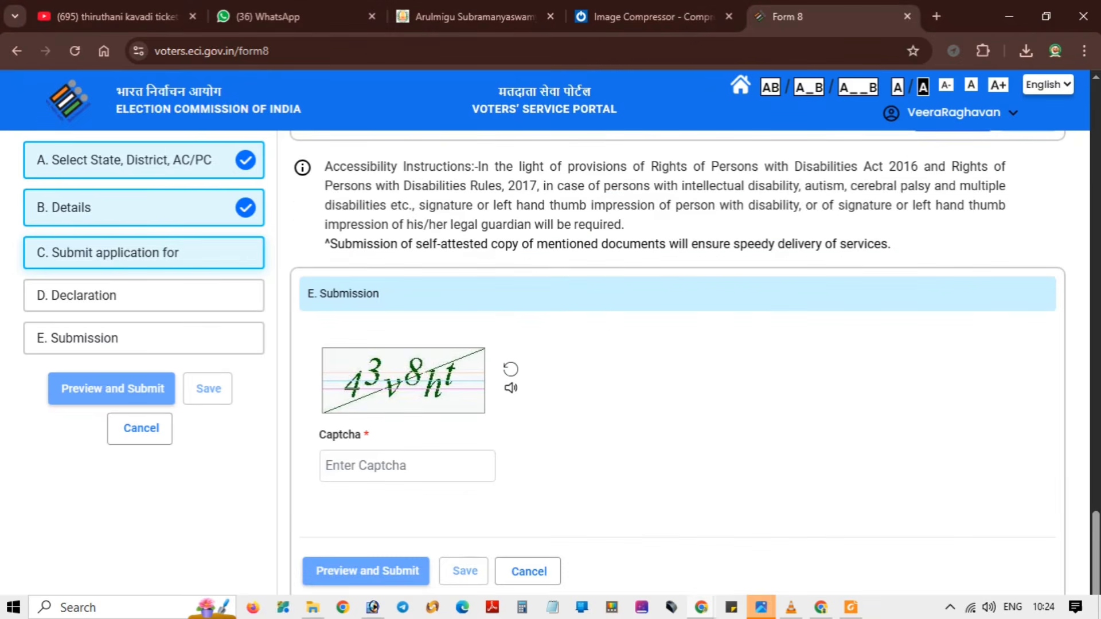
pyautogui.scroll(4, 677, 367)
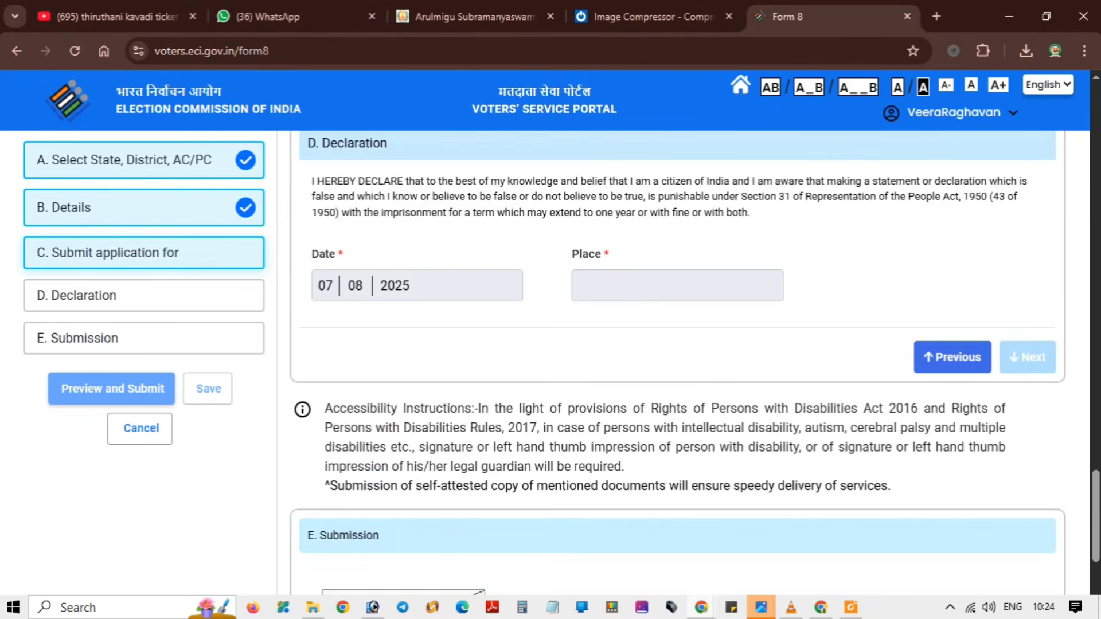
# Return to the portal's home page and open Track Application Status
pyautogui.hotkey('alt', 'Left')
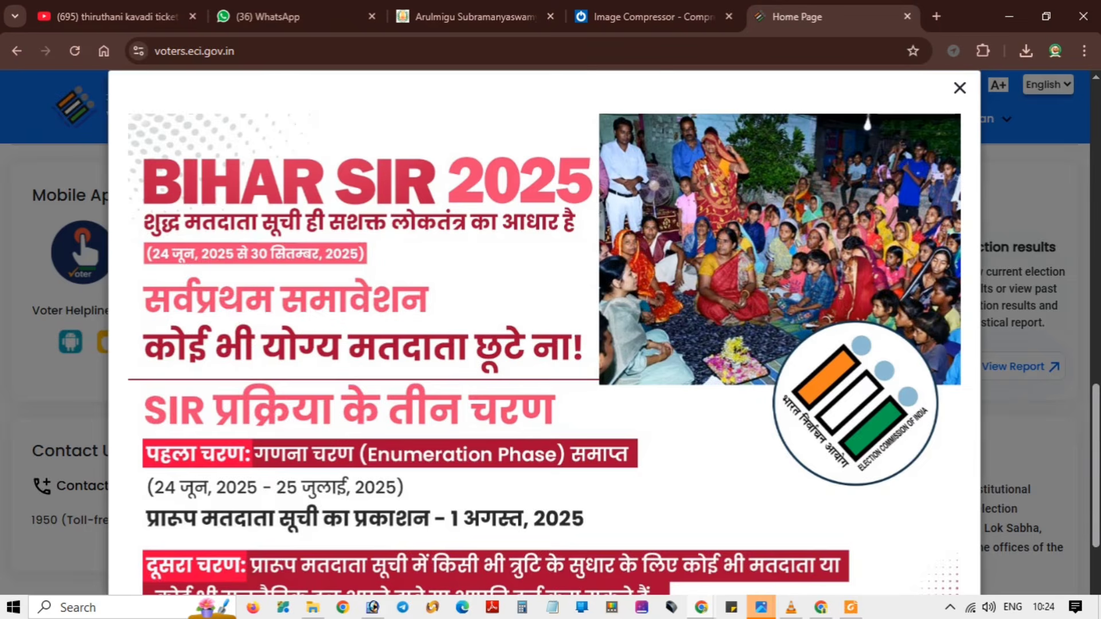
pyautogui.press('Escape')
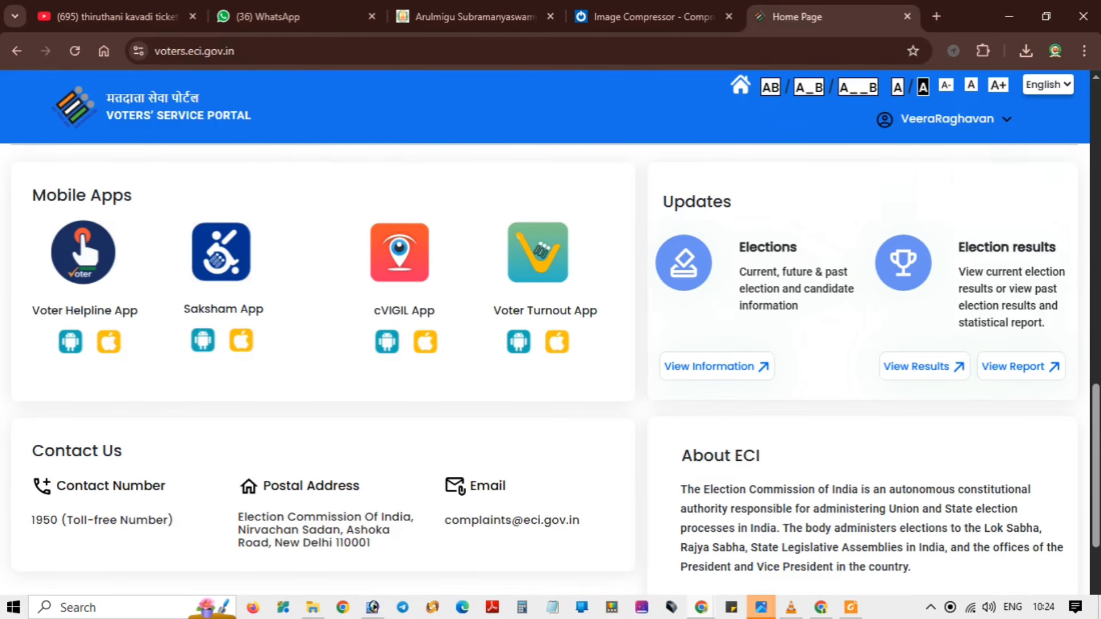
pyautogui.scroll(-3, 551, 367)
pyautogui.scroll(15, 551, 367)
pyautogui.scroll(4, 550, 367)
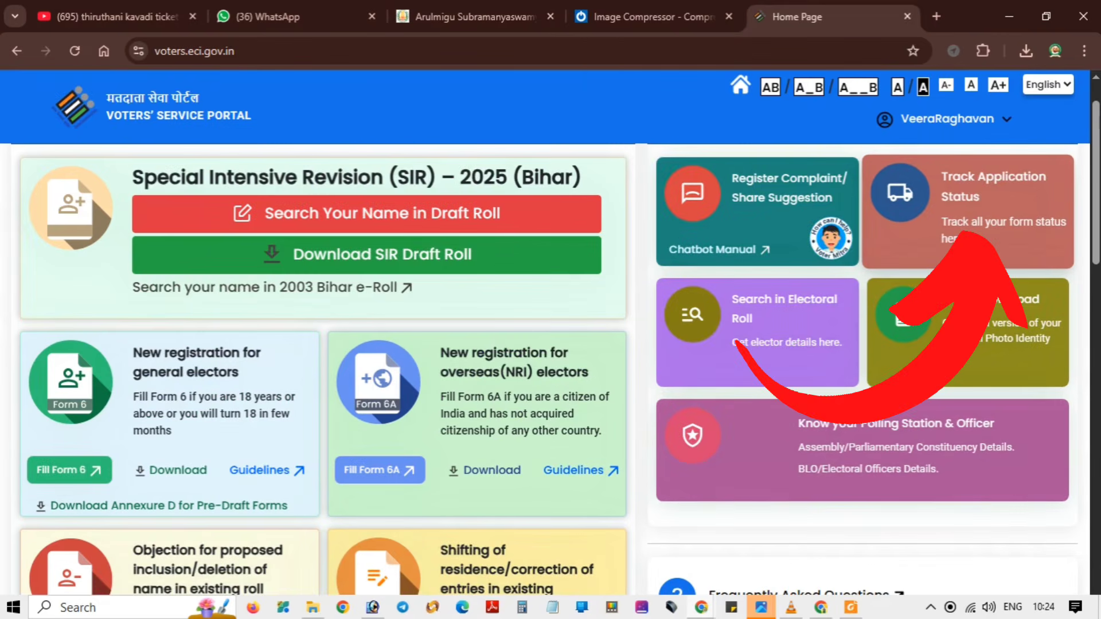
pyautogui.click(967, 211)
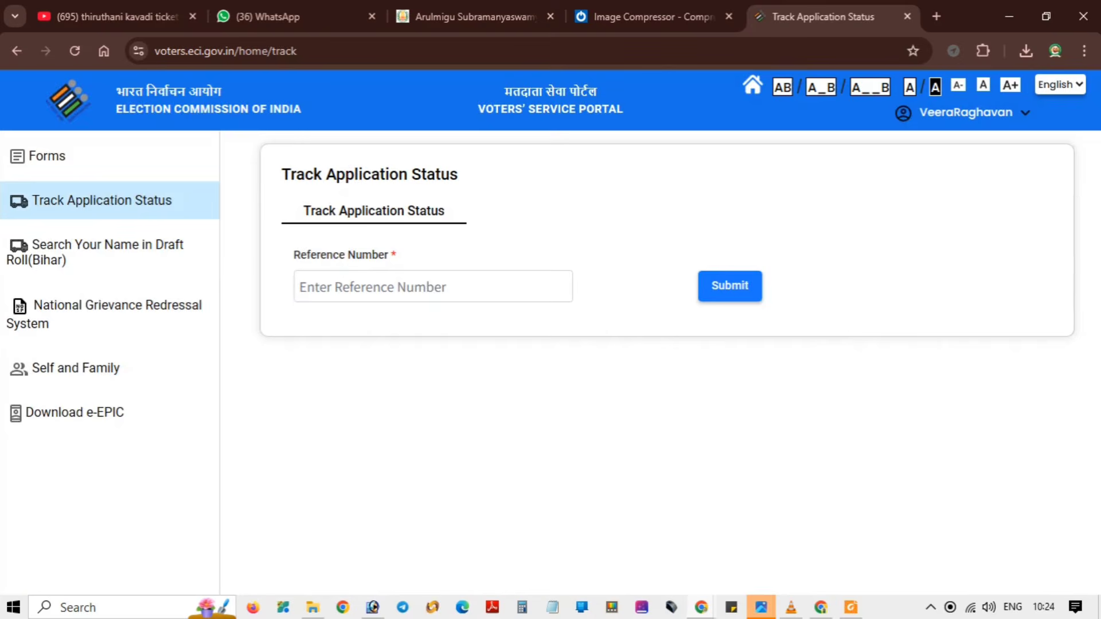
# Try to submit the application tracking form with the Reference Number field left empty
pyautogui.click(432, 286)
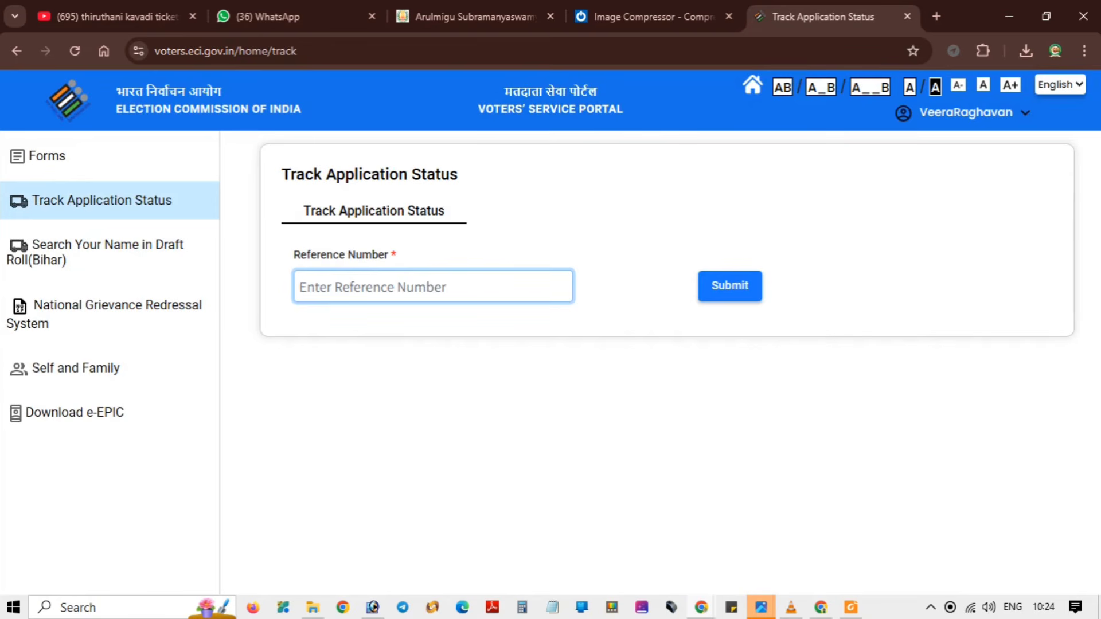
pyautogui.click(730, 286)
pyautogui.click(433, 286)
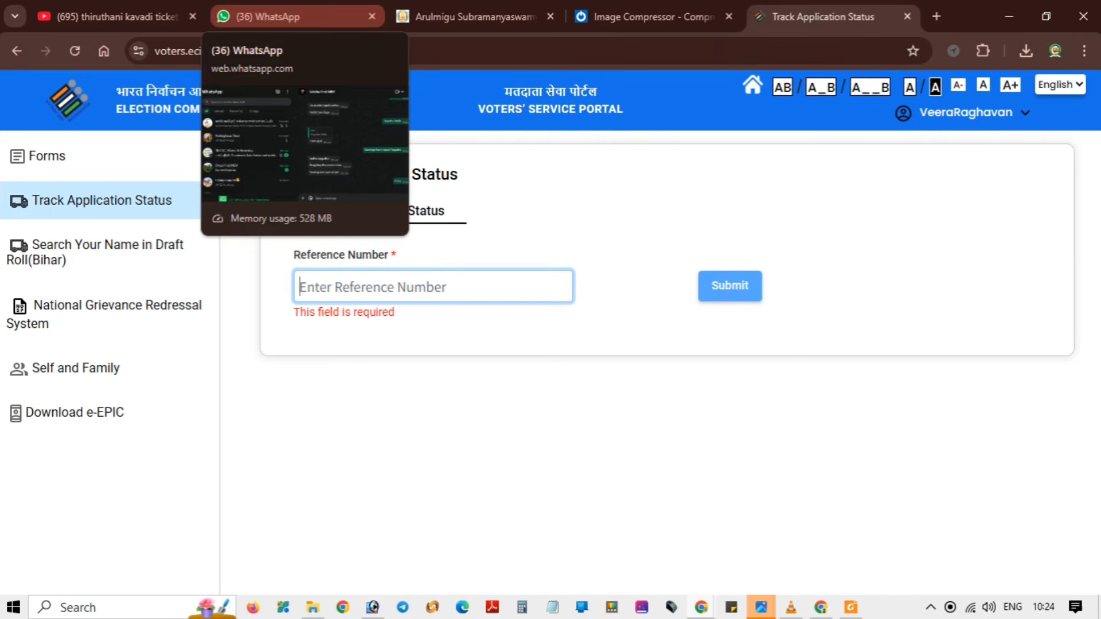
# Switch to the WhatsApp chat and open the shared application status image to view the Form 6 tracking stages
pyautogui.click(261, 17)
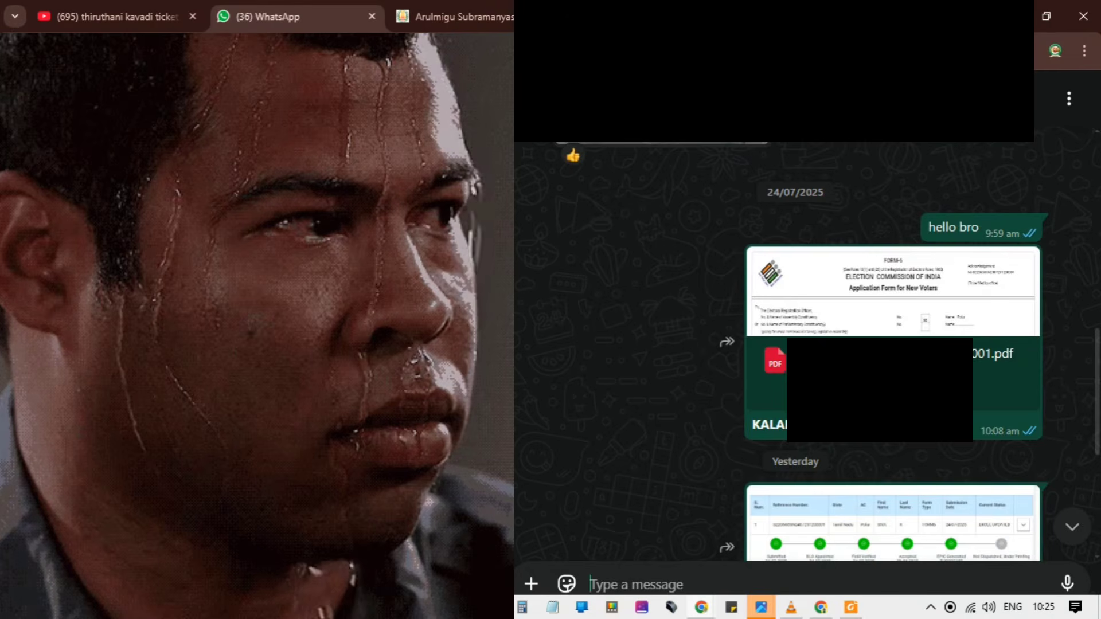
pyautogui.moveTo(767, 192); pyautogui.dragTo(824, 192)
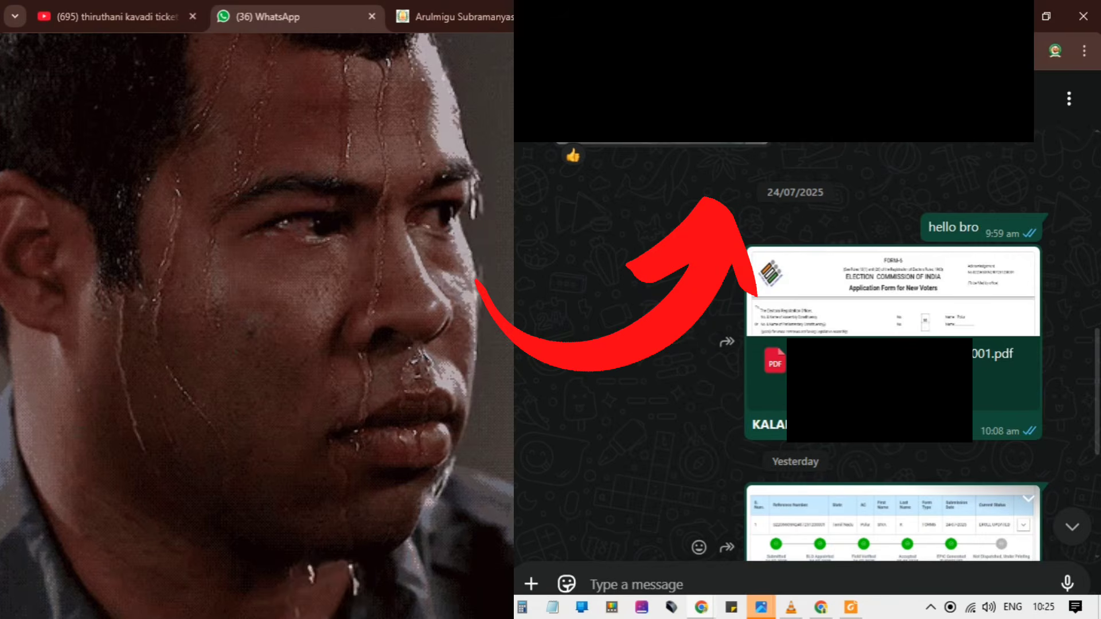
pyautogui.click(892, 523)
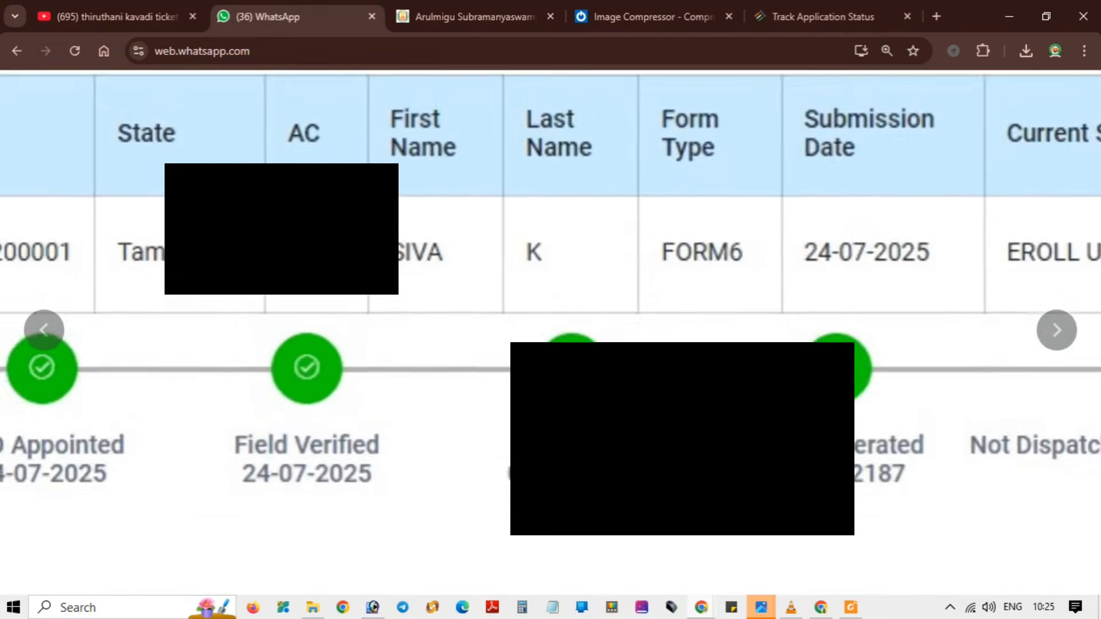